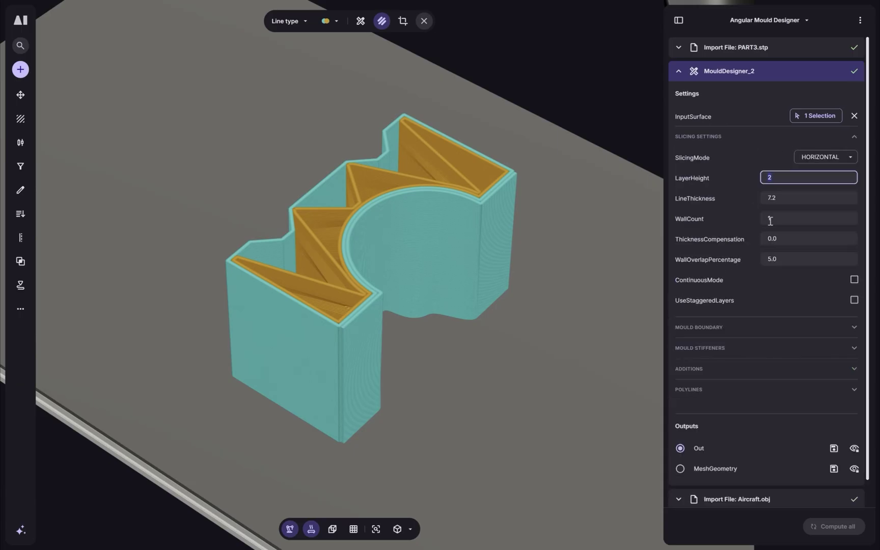
Edit the mould's wall count and mould depth values.
left_click(770, 219)
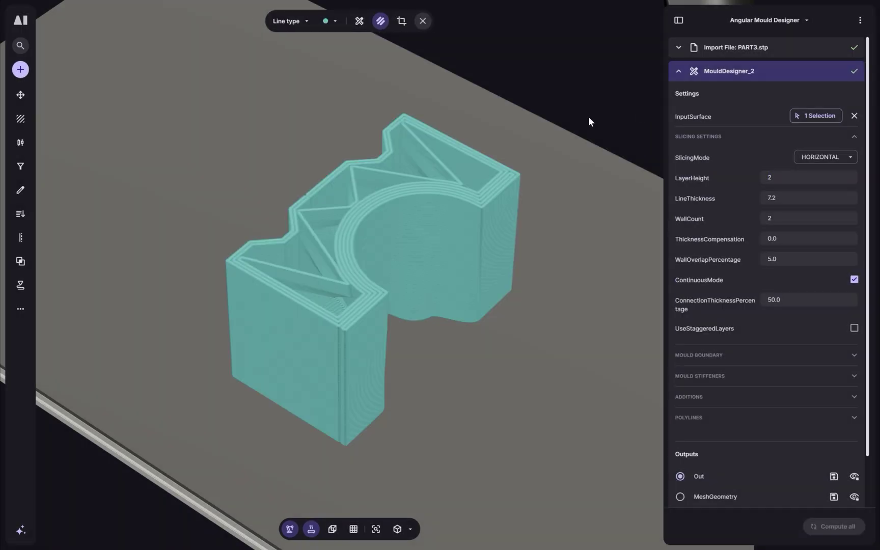
key("space")
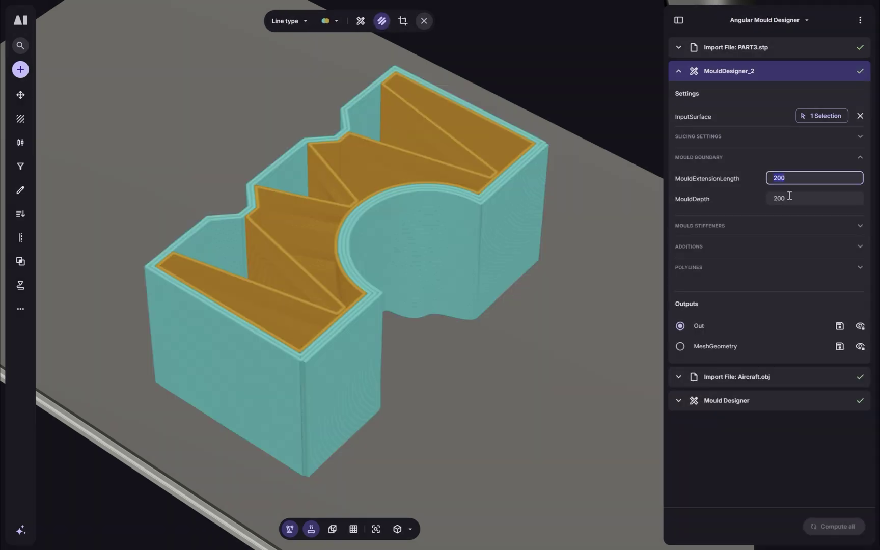
left_click(789, 197)
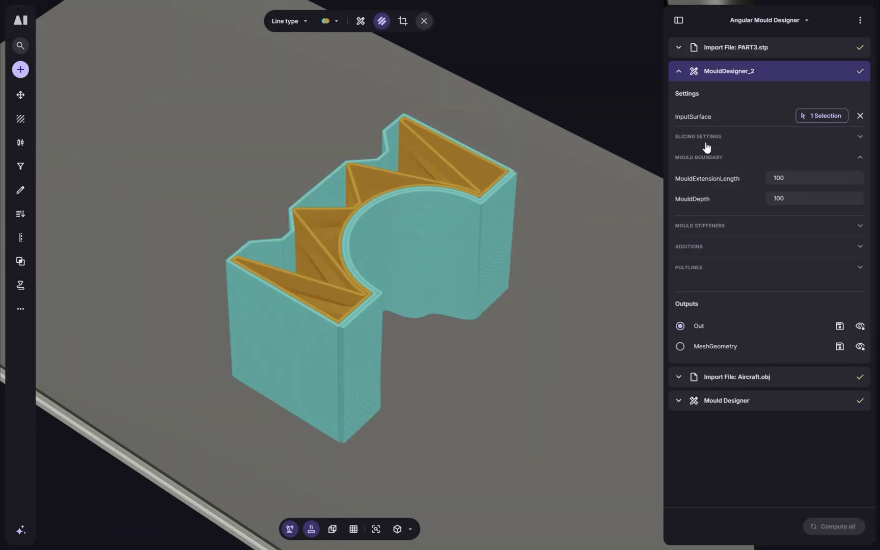
In the stiffener settings, set stiffener count 3 and top contact length 10, then recompute.
left_click(750, 227)
double_click(770, 219)
type("2")
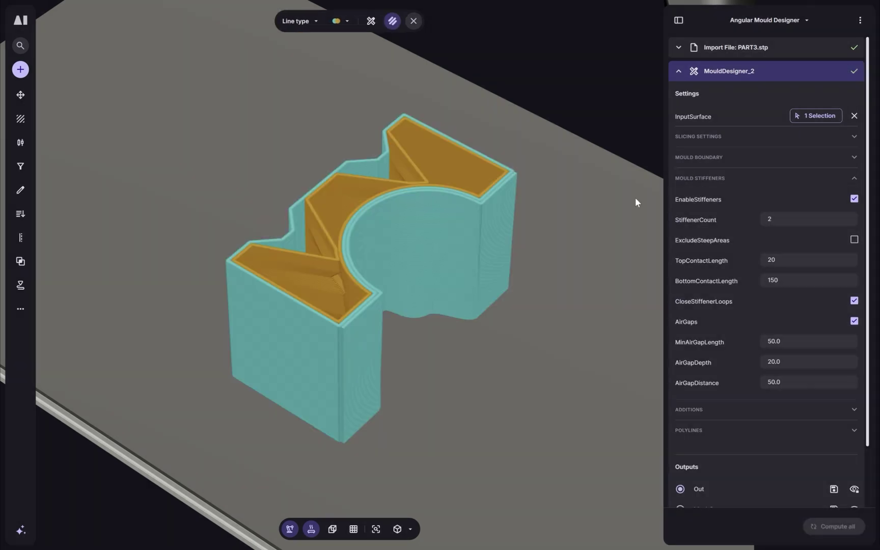
double_click(775, 260)
type("10")
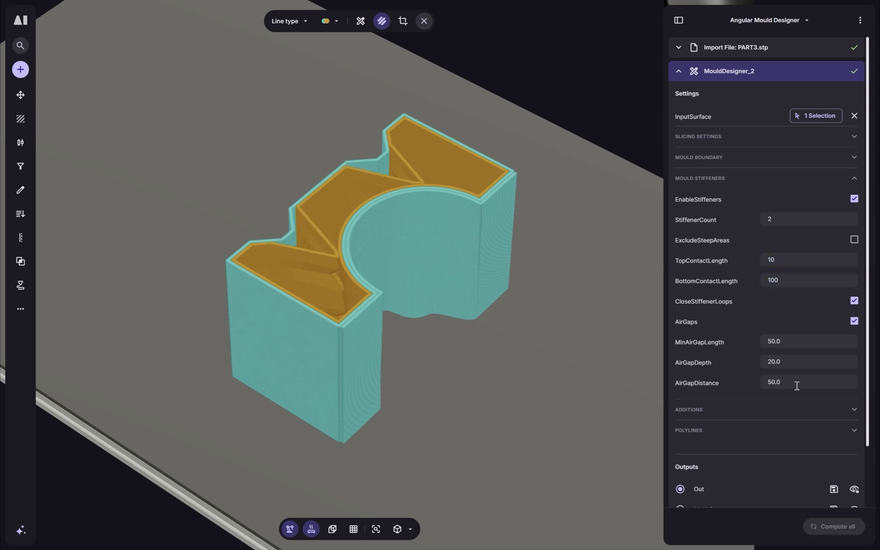
double_click(775, 222)
type("3")
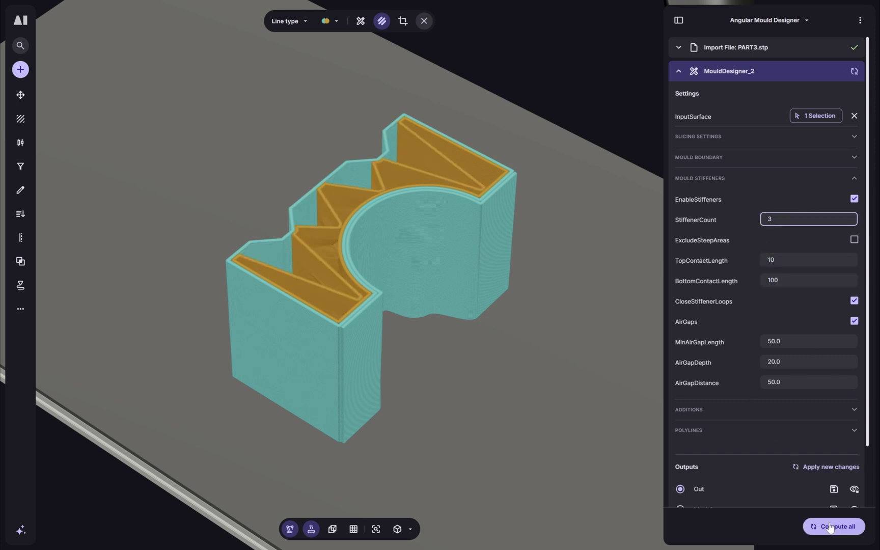
left_click(830, 527)
Set top and bottom contact lengths to 30 and stiffener count to 5, then collapse the settings.
double_click(772, 260)
type("30")
key("Tab")
type("30")
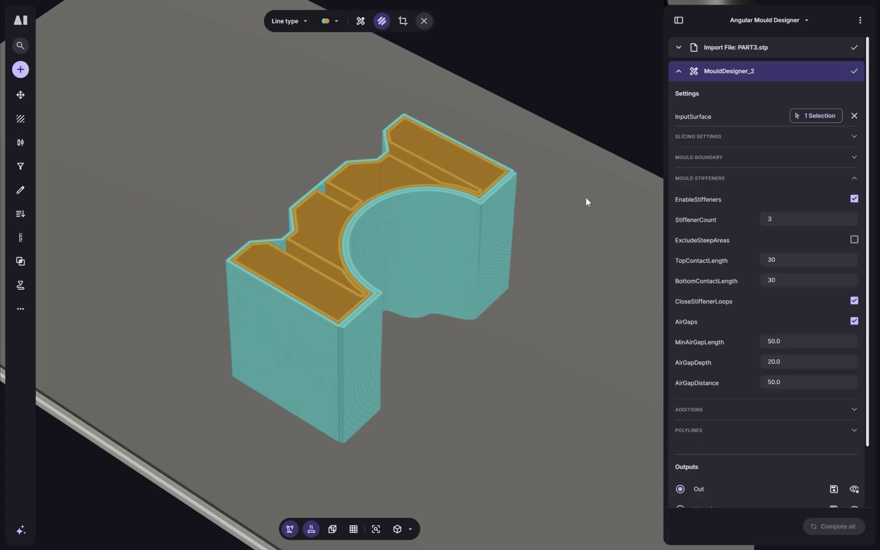
double_click(776, 219)
type("5")
left_click(733, 178)
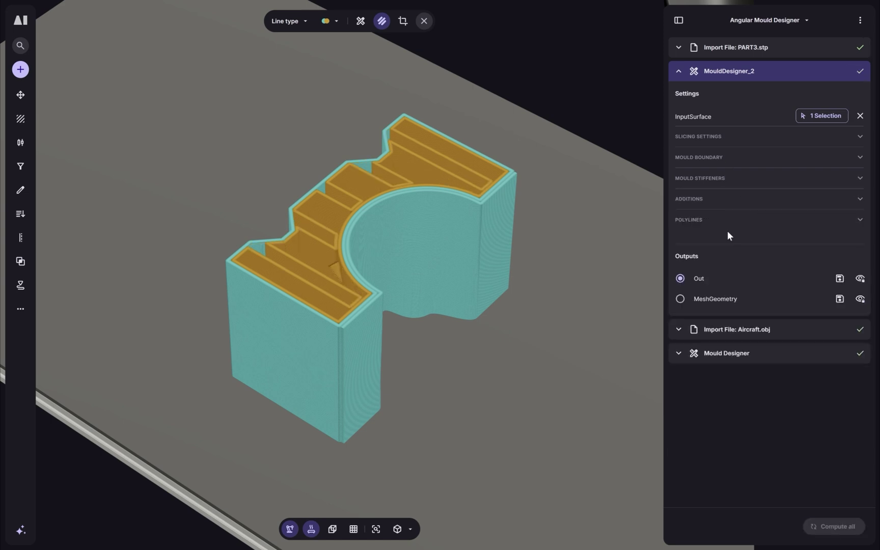
left_click(723, 199)
left_click(731, 333)
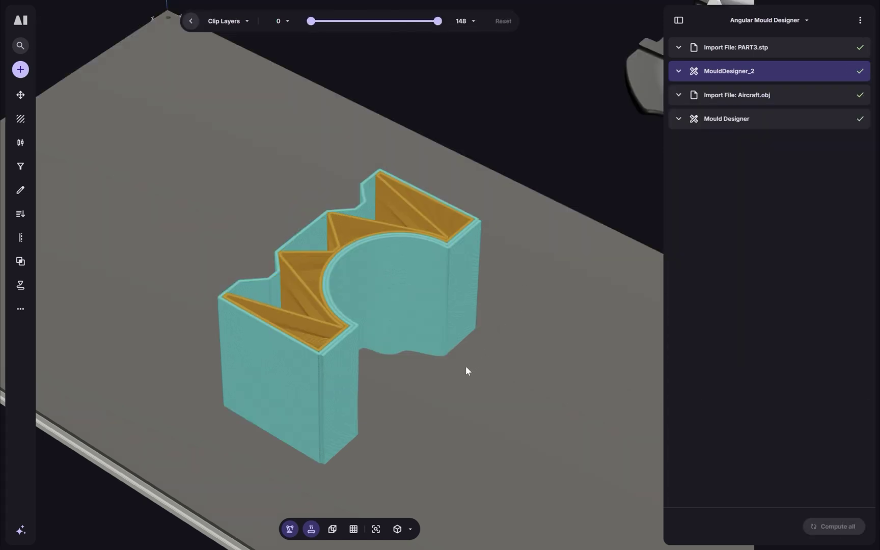
left_click_drag(466, 371, 405, 379)
scroll(536, 346, "up", 2)
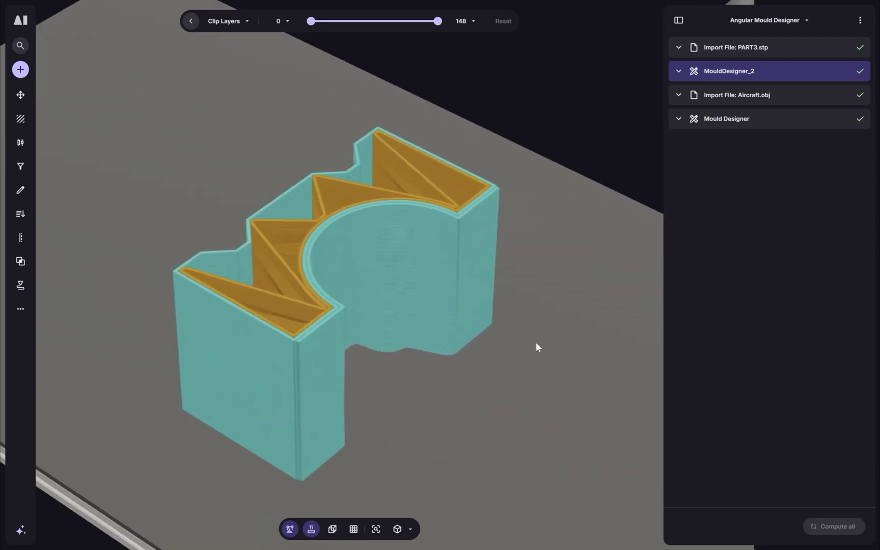
middle_click_drag(536, 344, 556, 330)
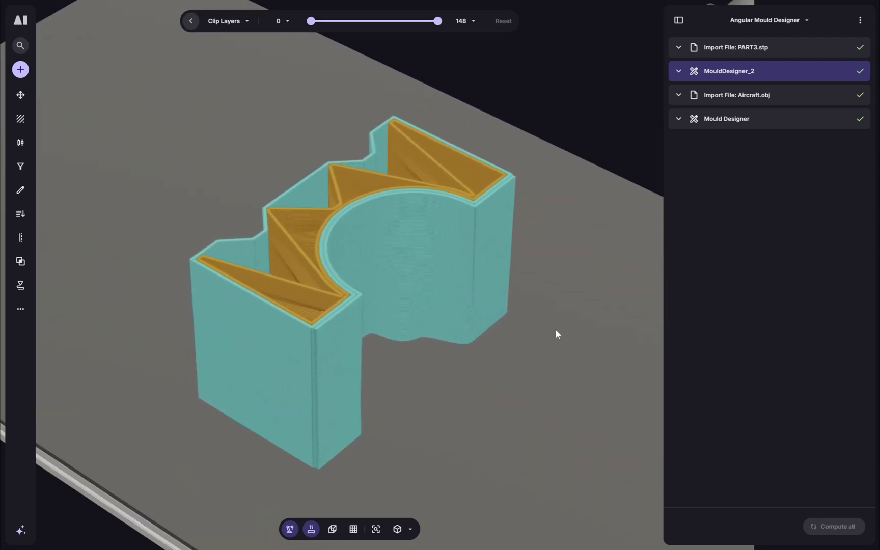
left_click(753, 122)
left_click_drag(437, 21, 377, 21)
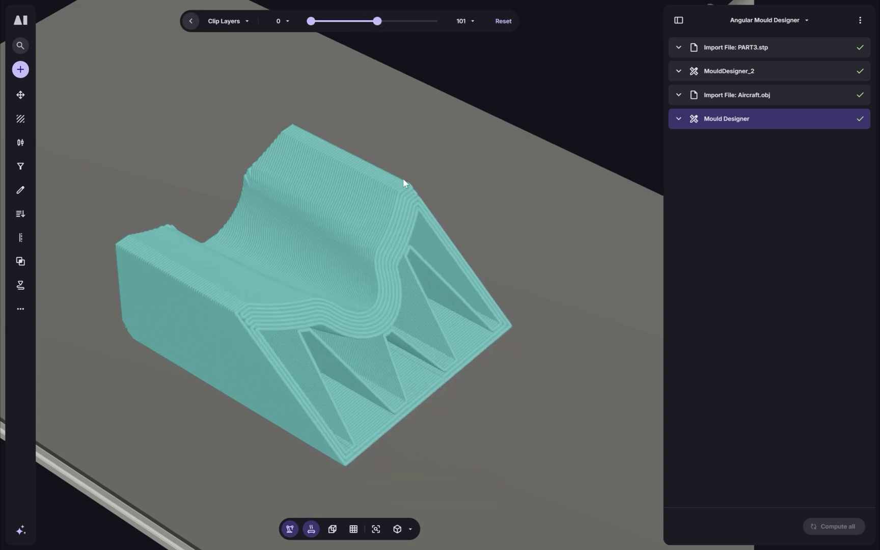
left_click(739, 73)
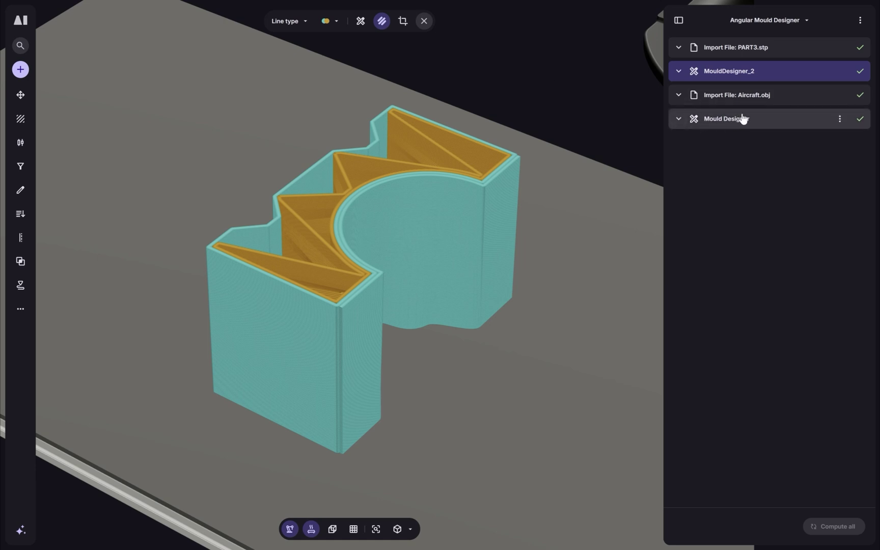
Create a new workflow named 'Angular Mould Designer'.
left_click(759, 97)
left_click(769, 21)
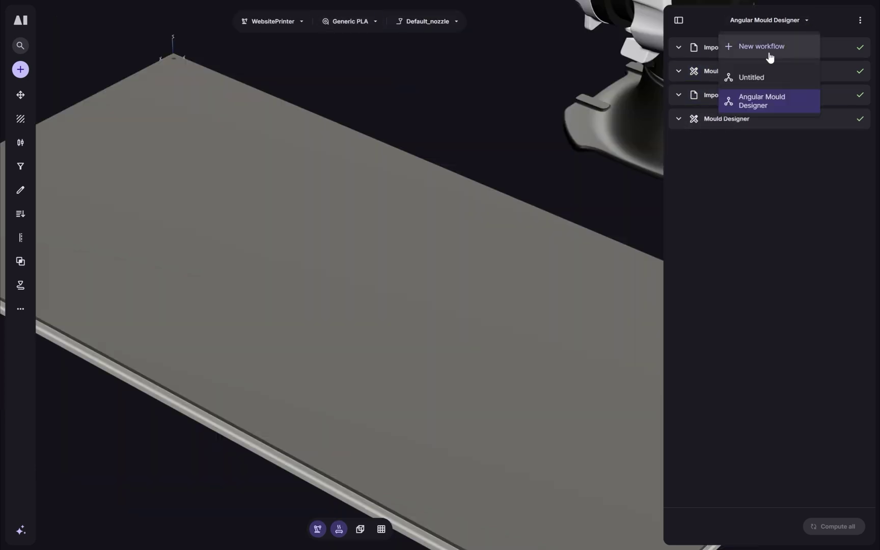
left_click(769, 53)
left_click_drag(406, 265, 334, 291)
type("Angular")
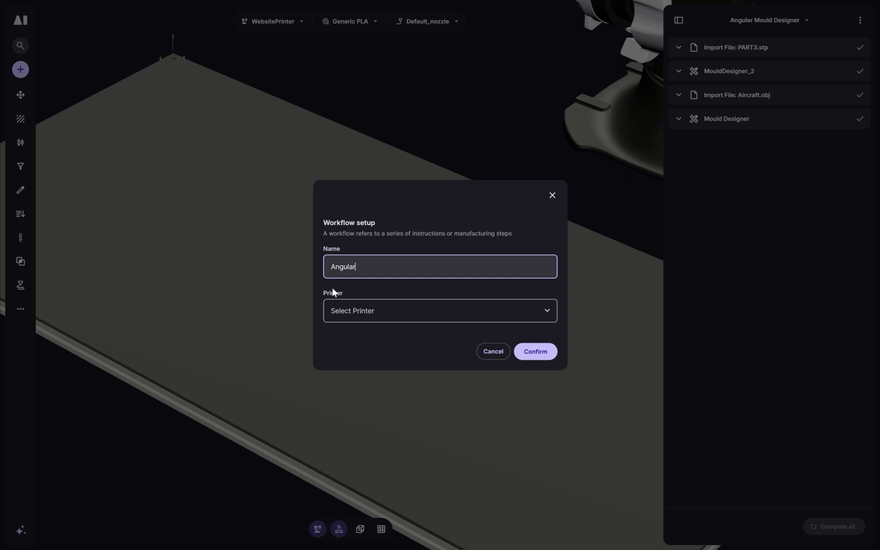
type(" Mould Designer")
key("Return")
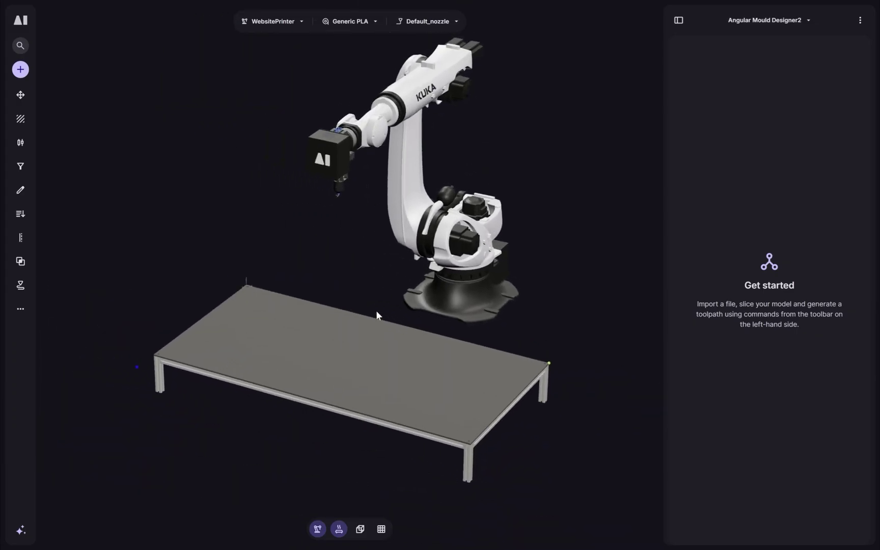
Add an Import File step and load Aircraft.obj.
left_click(26, 71)
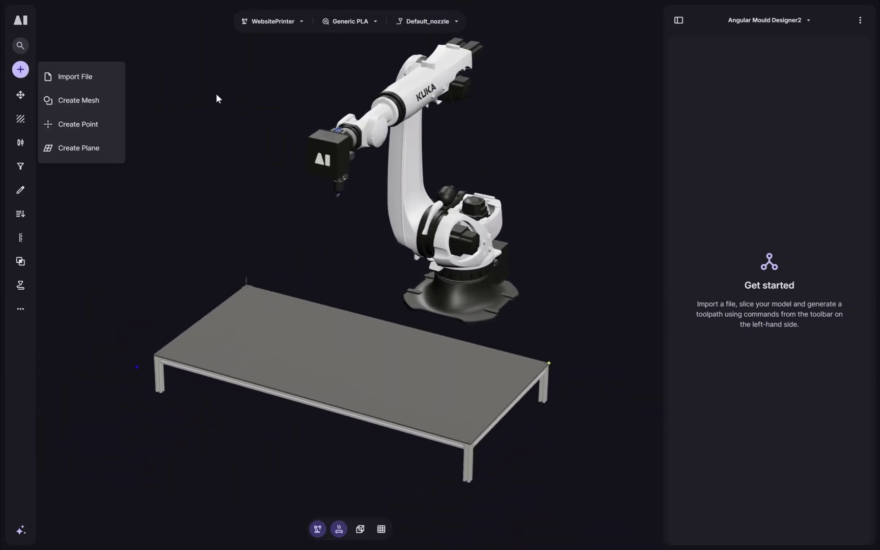
left_click(57, 79)
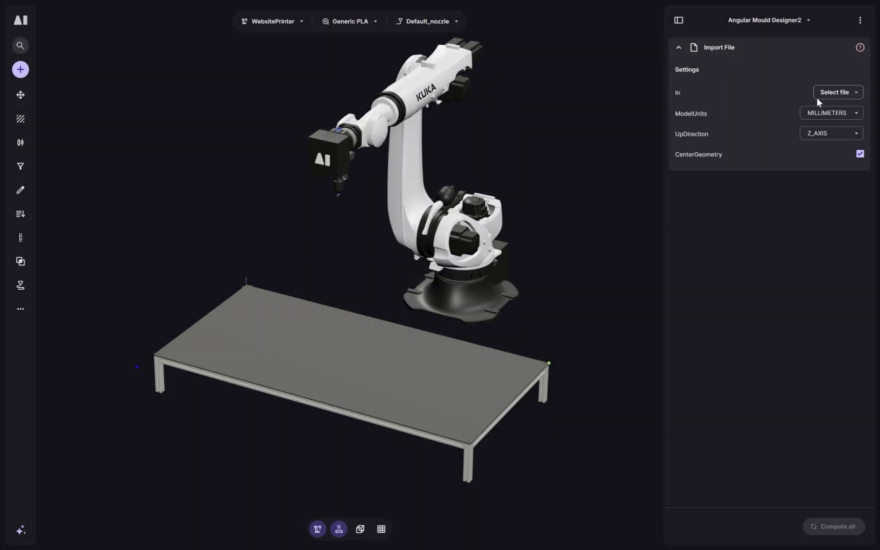
left_click(817, 96)
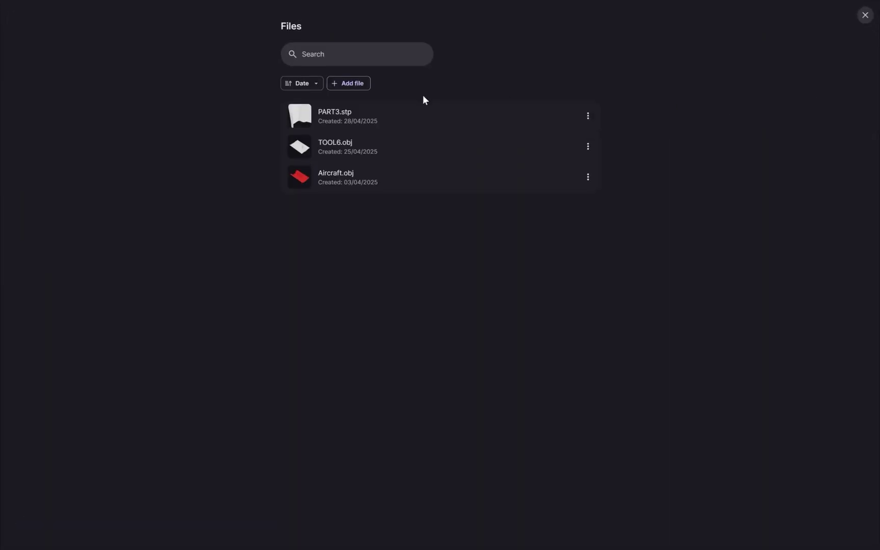
left_click(330, 184)
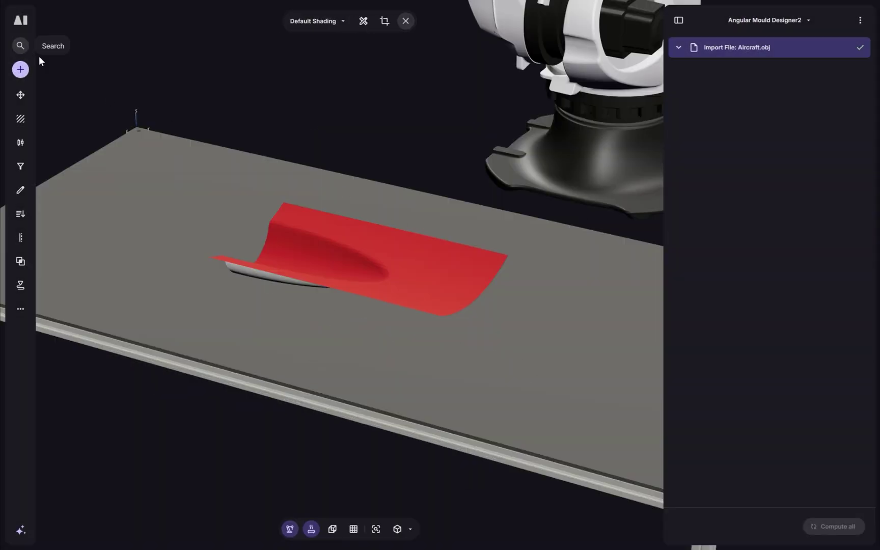
Search the operators for 'mou' and add Mould Designer after the Aircraft.obj import.
left_click(21, 46)
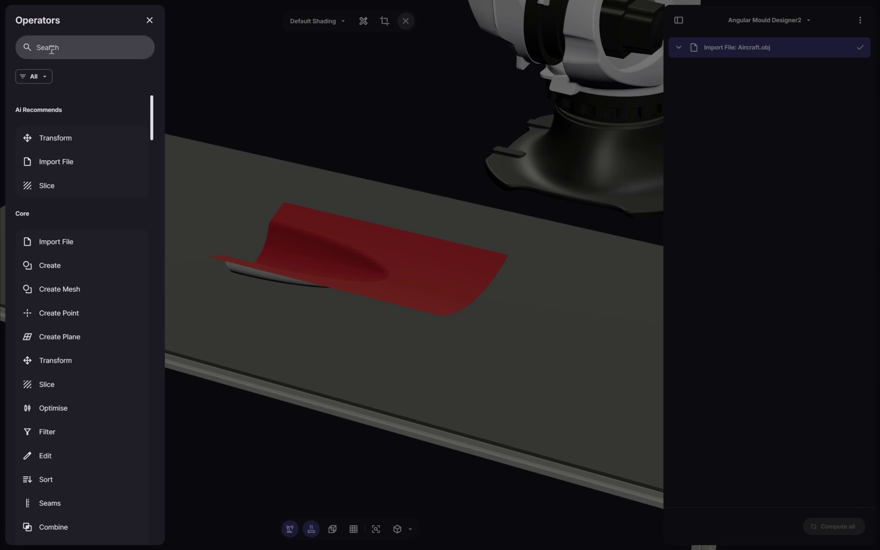
type("moul")
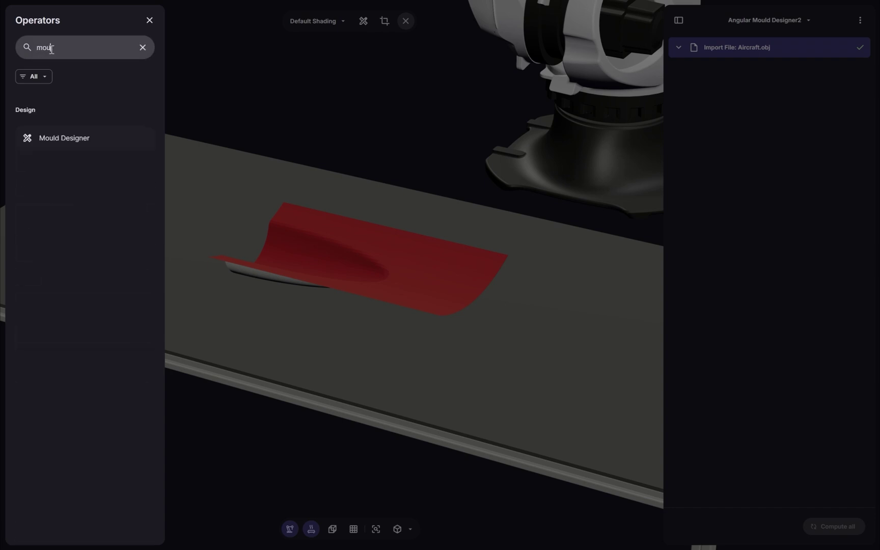
left_click(65, 138)
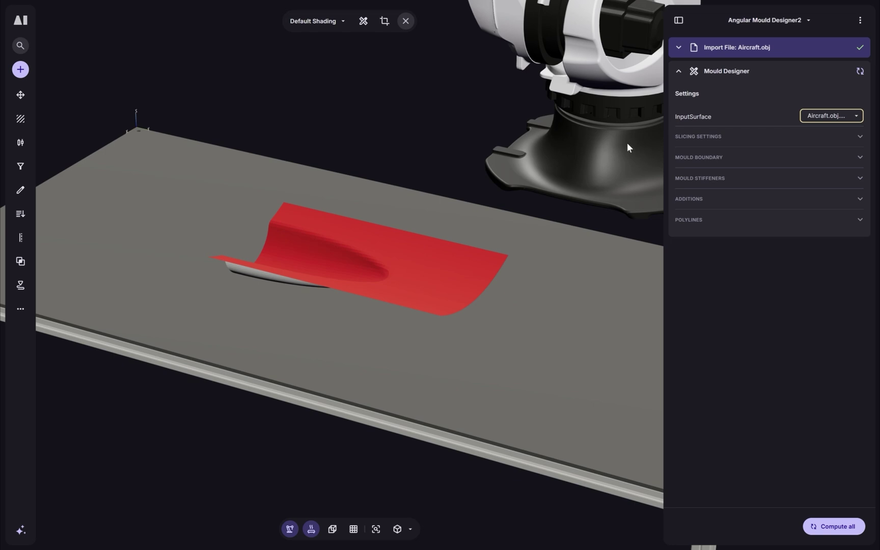
Switch slicing to ANGULAR, set layer height 3 and wall count 2, enable continuous mode, and recompute.
left_click(771, 138)
left_click(833, 158)
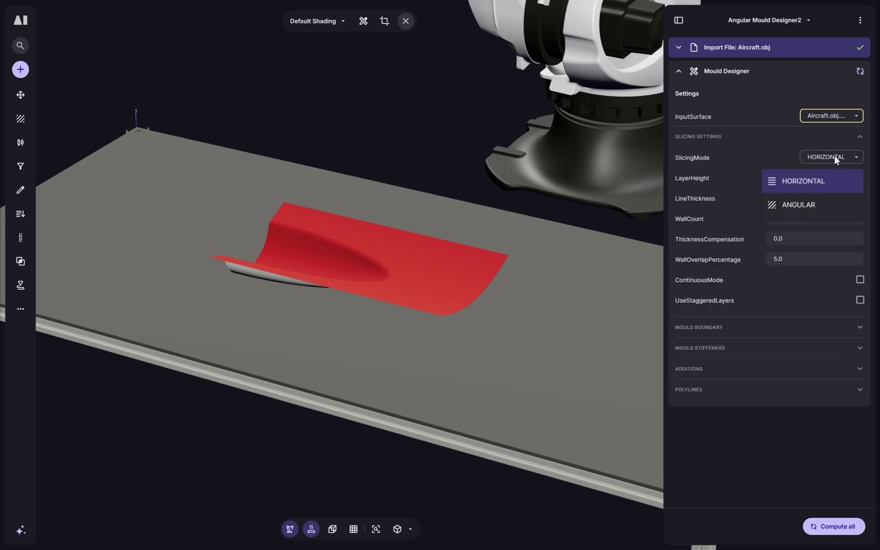
left_click(798, 207)
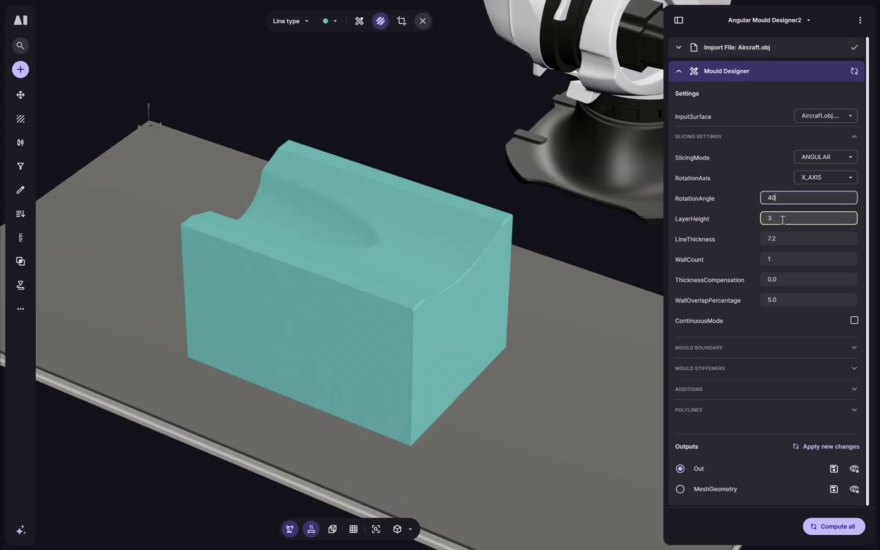
left_click(783, 218)
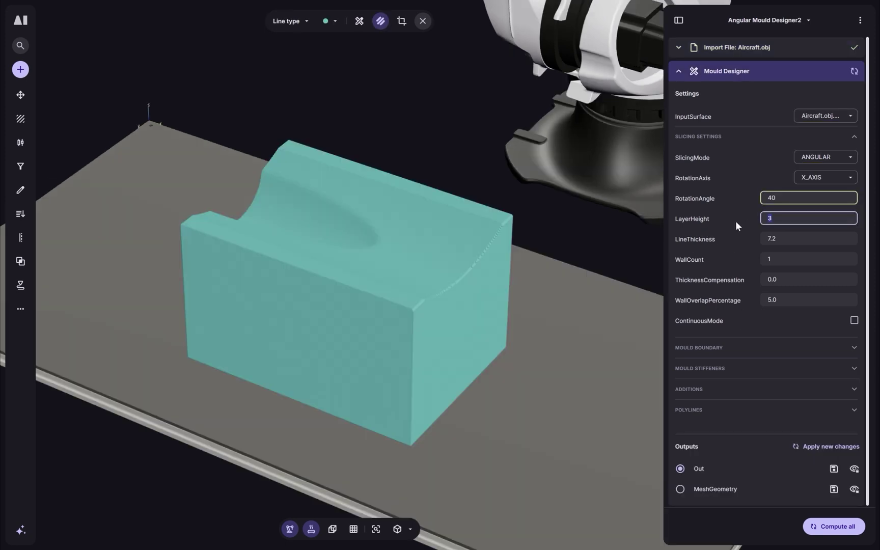
left_click(782, 257)
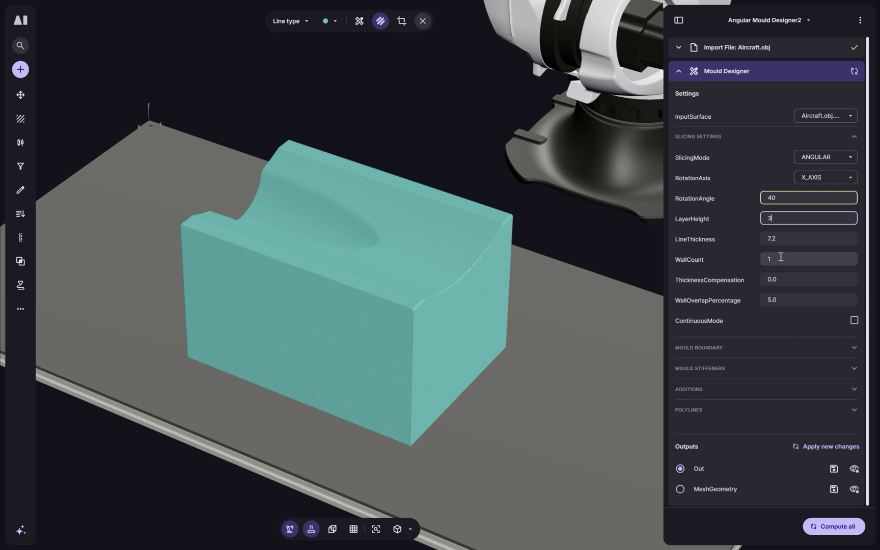
type("2")
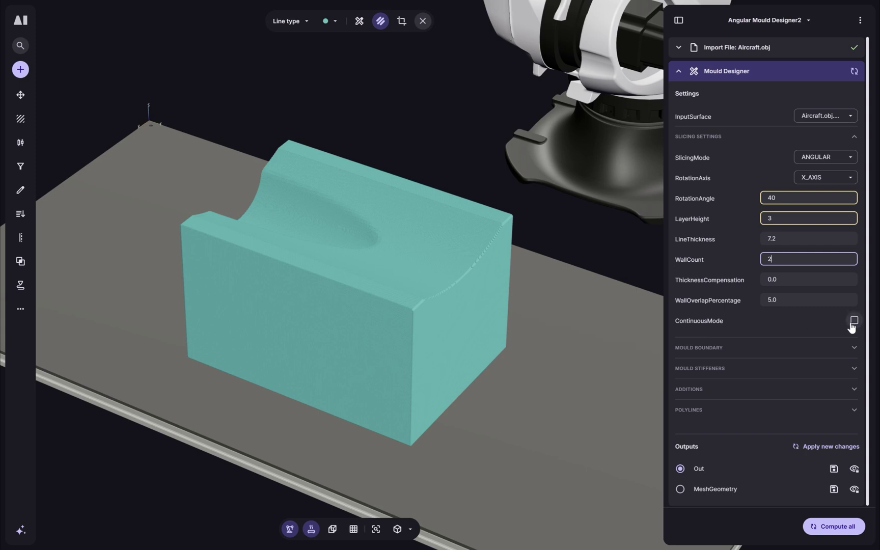
left_click(796, 325)
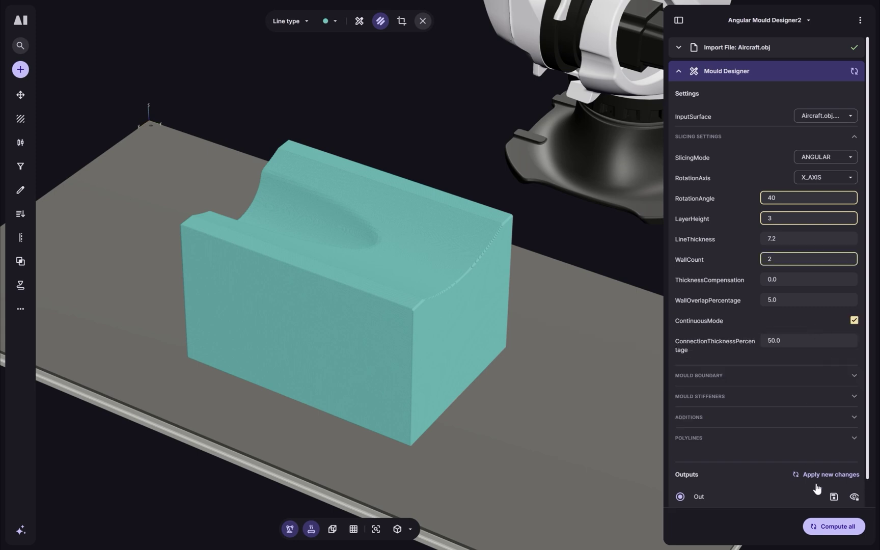
left_click(834, 528)
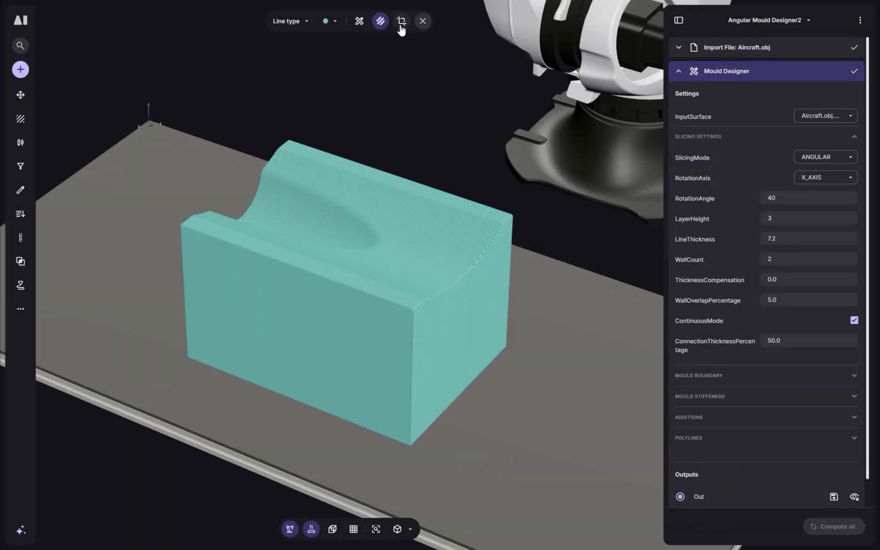
Clip the displayed layers at about 180 and zoom in on the angular mould.
left_click(400, 22)
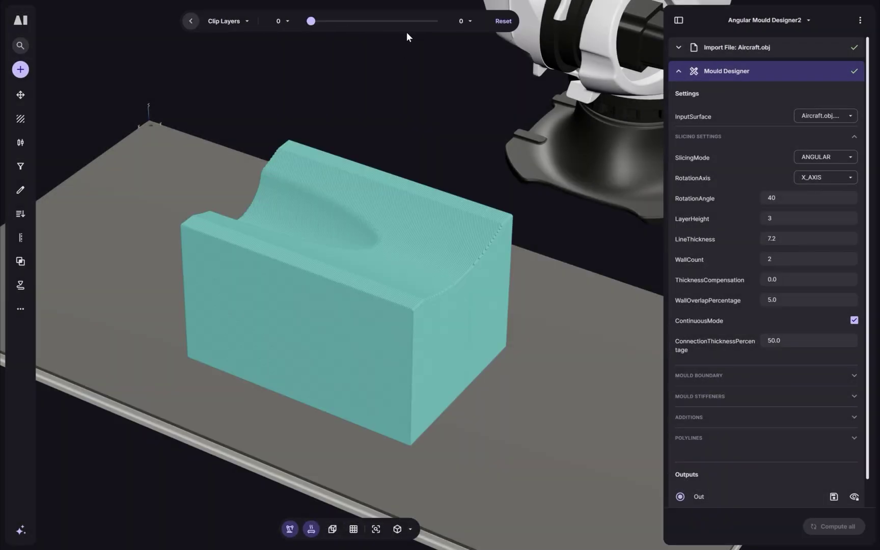
left_click_drag(436, 21, 398, 23)
scroll(396, 369, "up", 3)
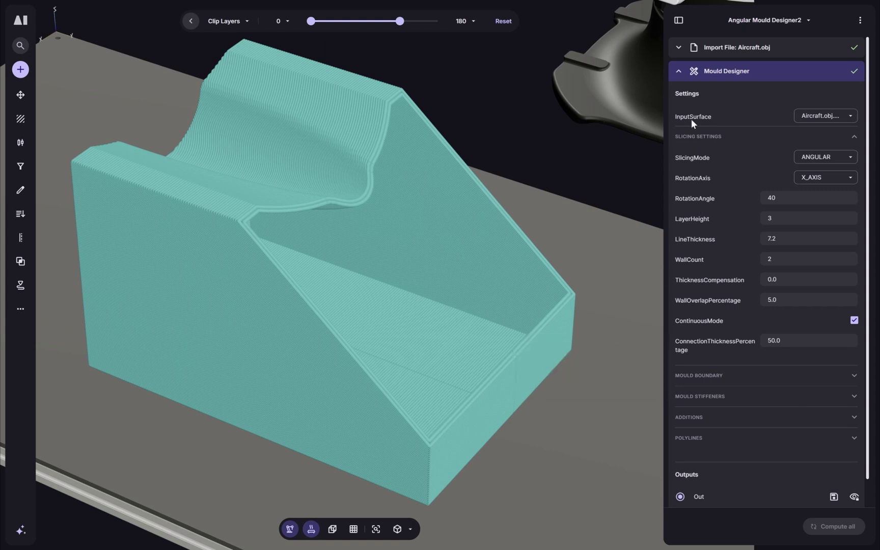
In Mould Boundary, set MouldExtensionLength and MouldDepth to 100, then recompute.
left_click(694, 137)
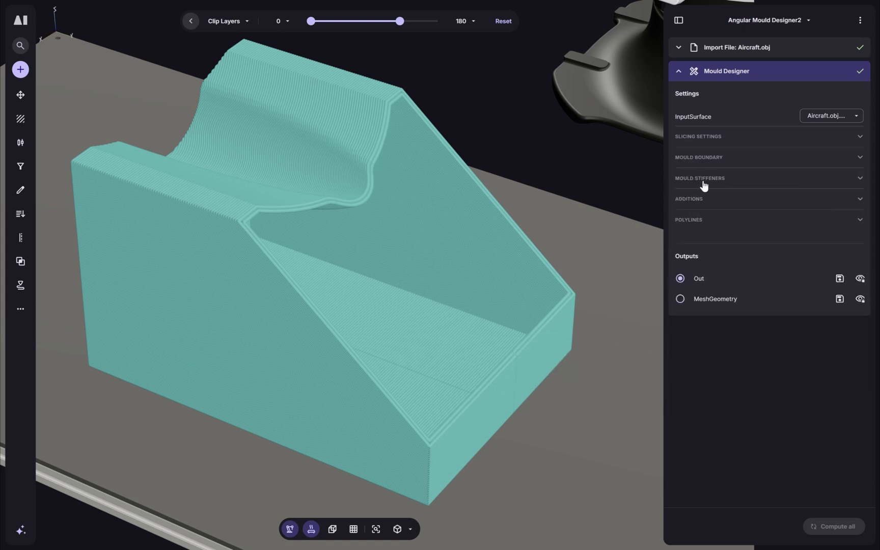
left_click(733, 158)
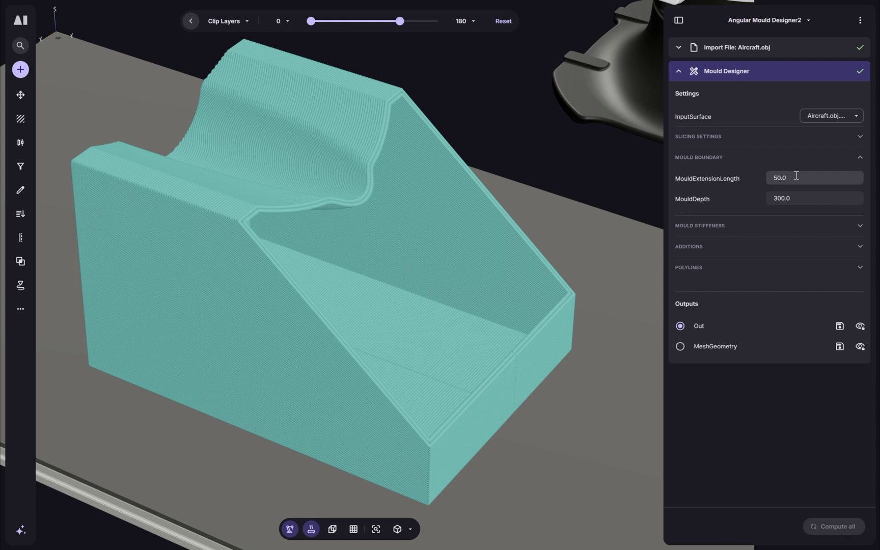
left_click(761, 175)
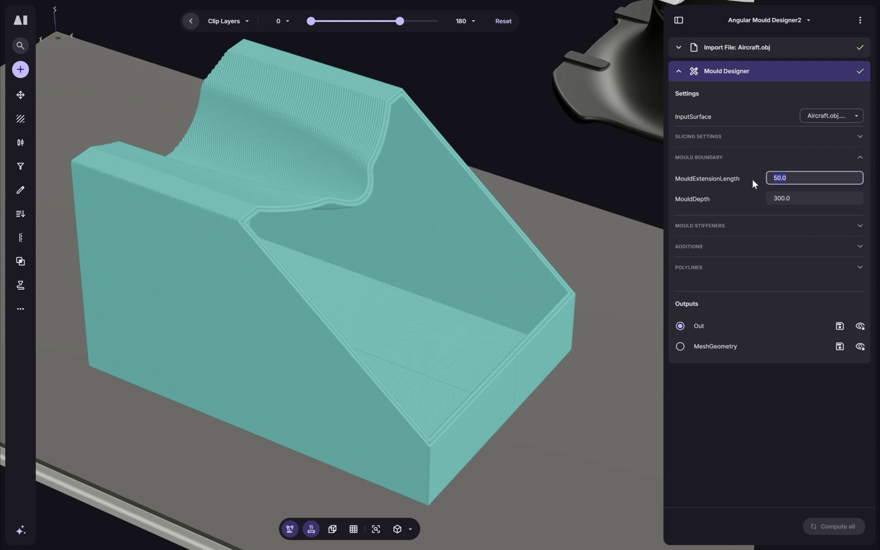
type("100")
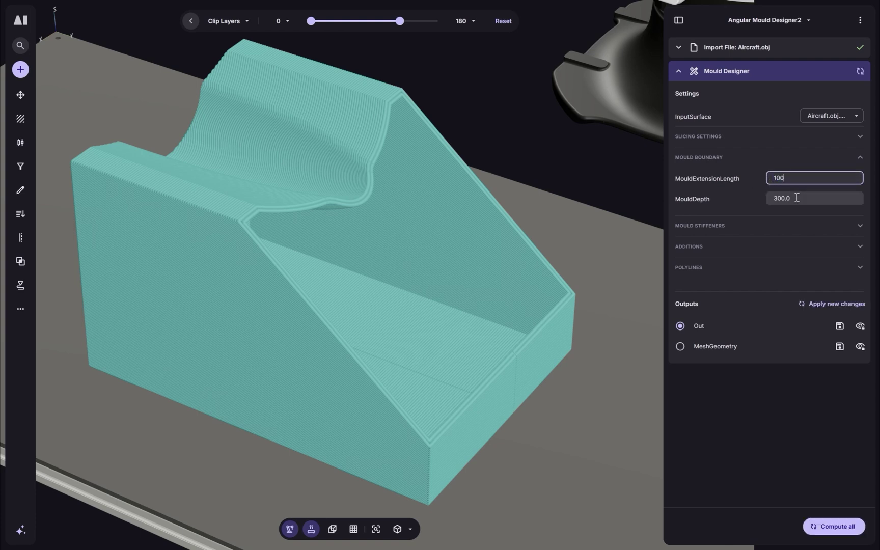
left_click(787, 197)
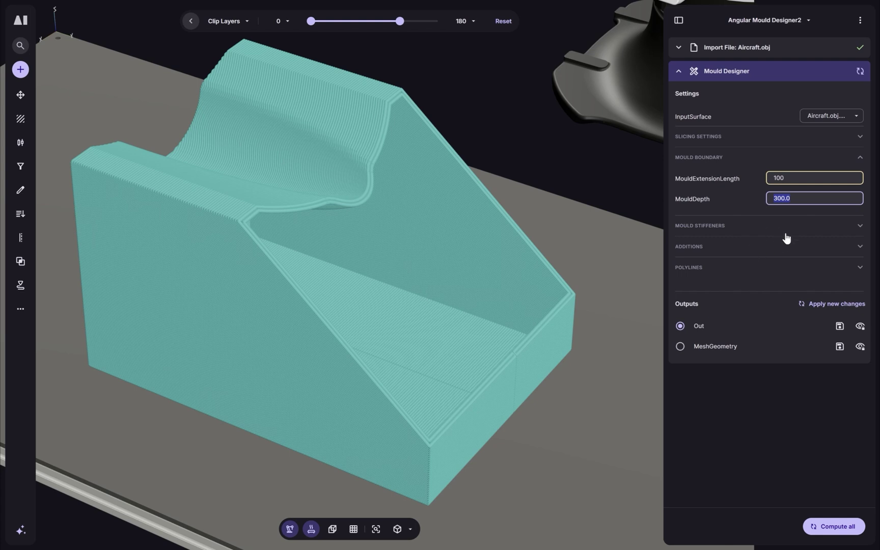
type("100")
left_click(829, 530)
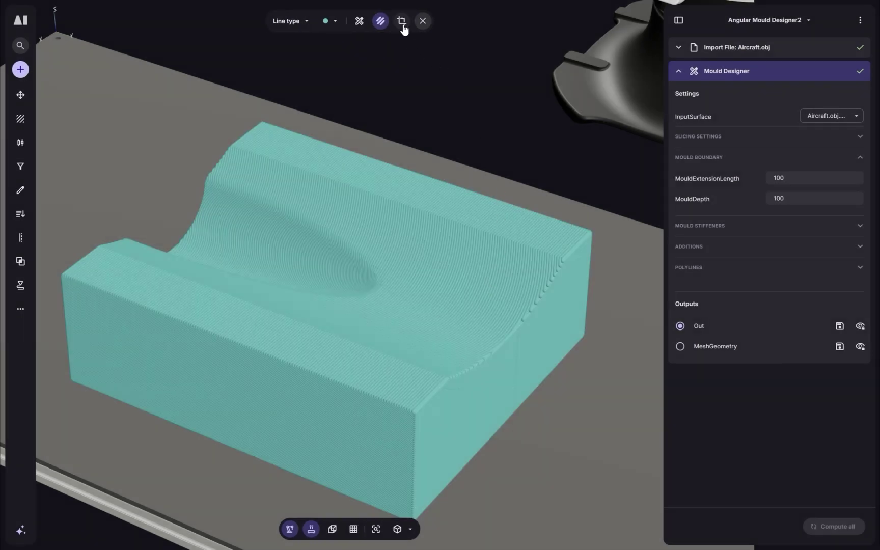
Clip the view at layer 156 and pan to frame the mould's sloped end.
left_click(402, 26)
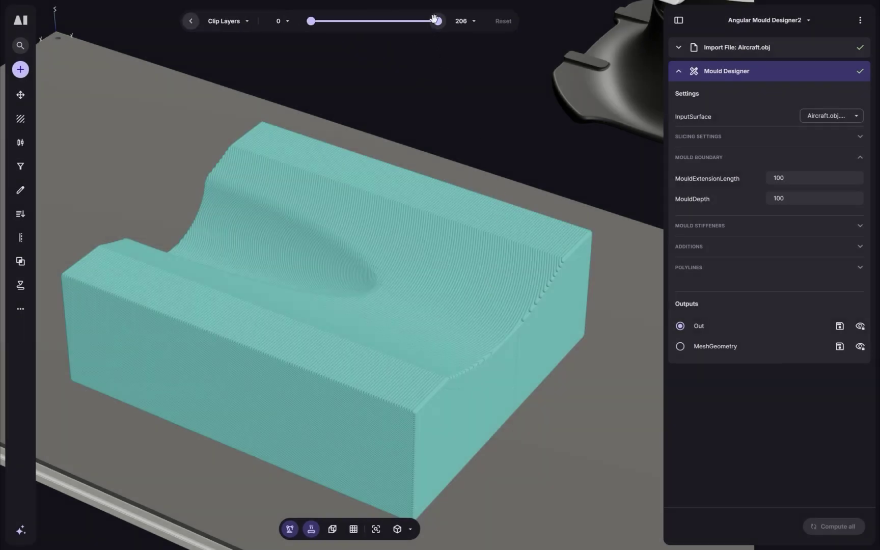
left_click_drag(437, 21, 407, 21)
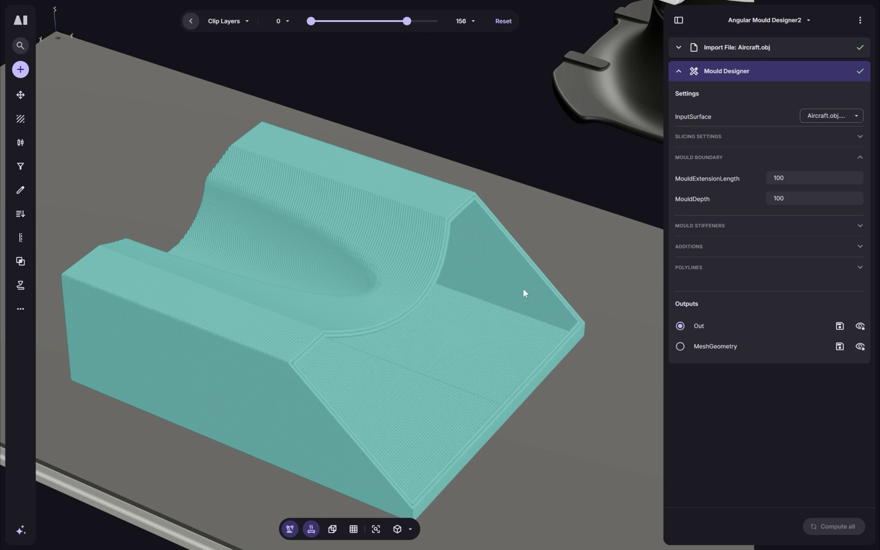
middle_click_drag(522, 289, 525, 258)
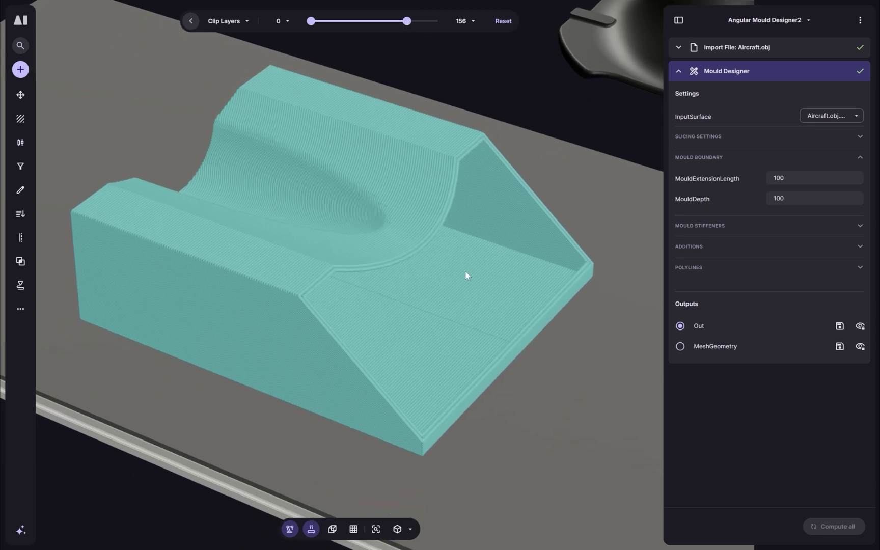
middle_click_drag(465, 272, 523, 219)
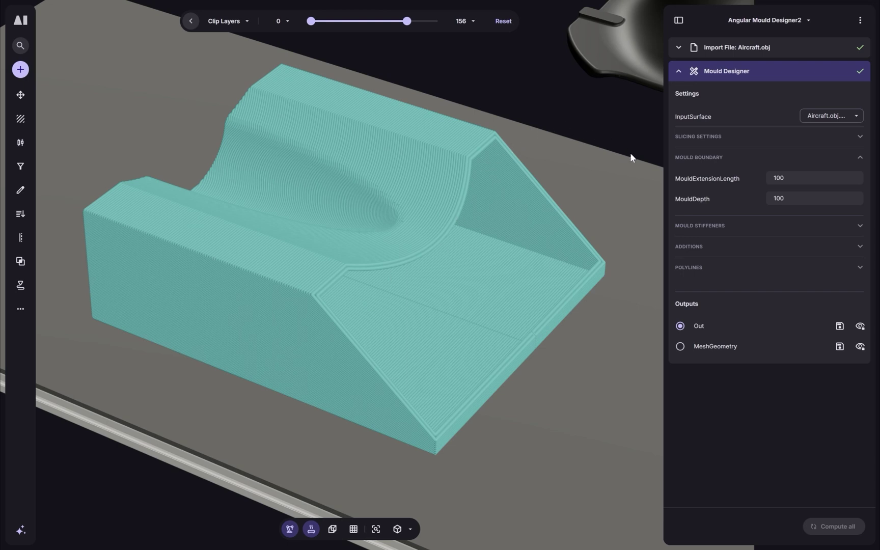
Enable stiffeners with count 3, top contact length 20 and bottom contact length 100, then recompute.
left_click(694, 159)
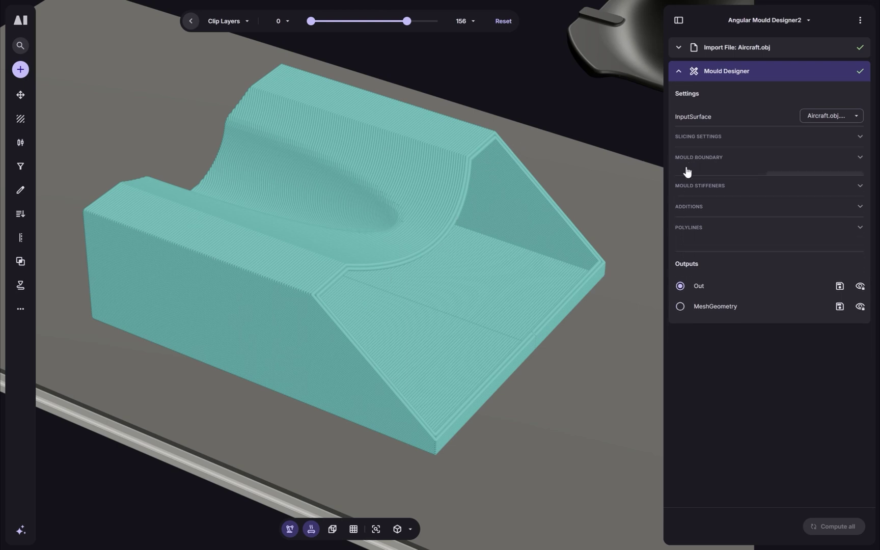
left_click(704, 179)
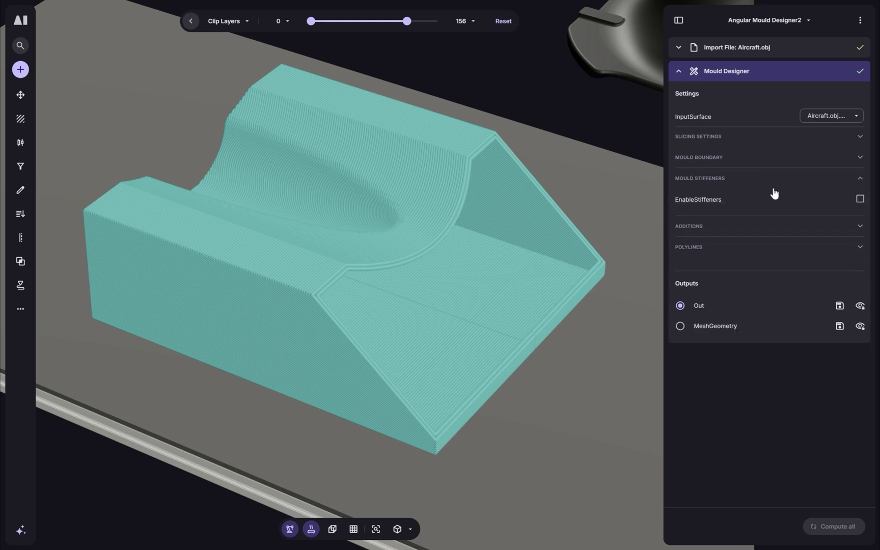
left_click(860, 198)
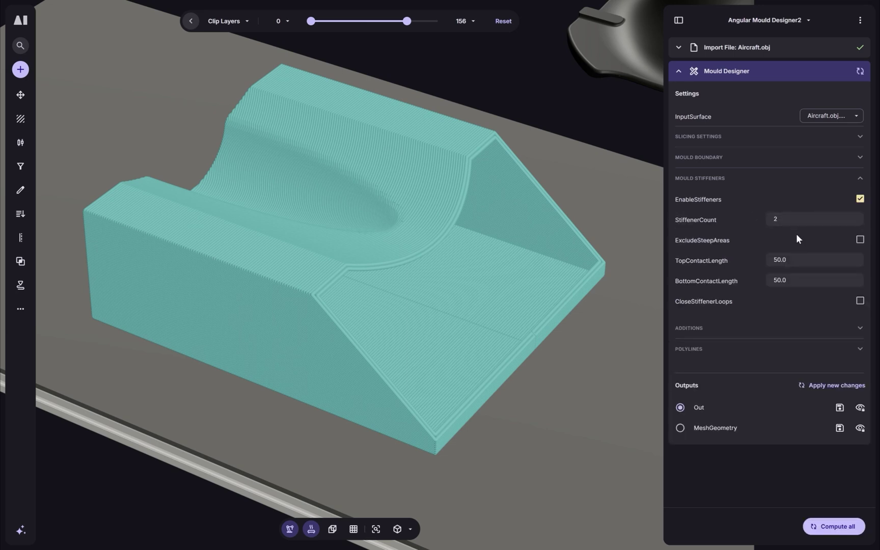
left_click(765, 220)
type("3")
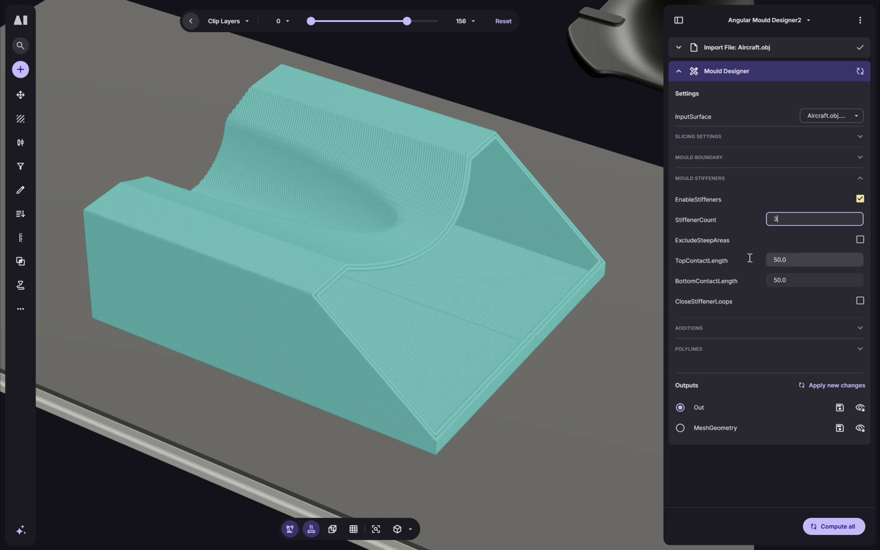
key("Tab")
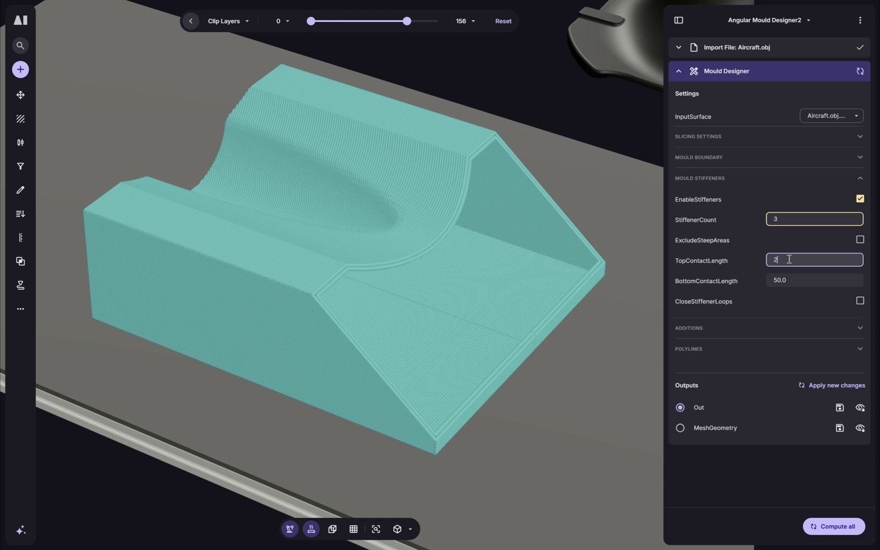
type("20")
key("Tab")
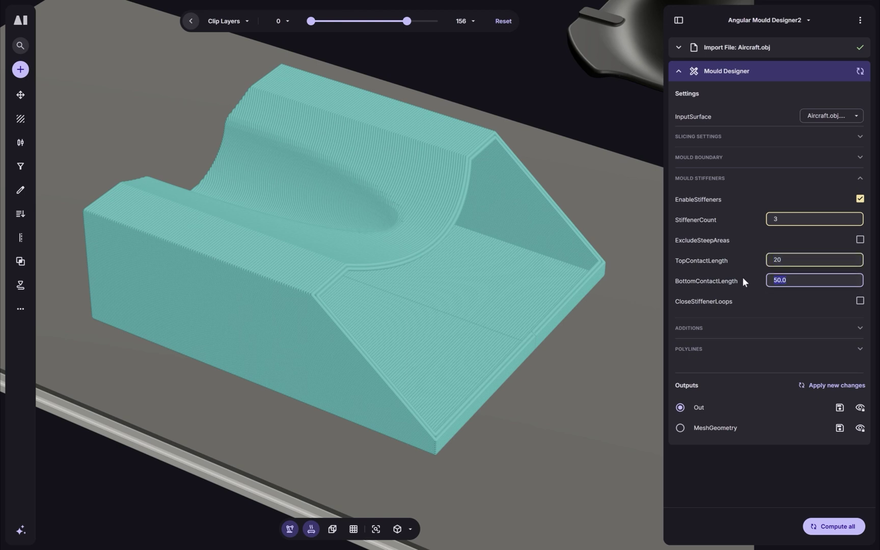
type("100")
left_click(504, 305)
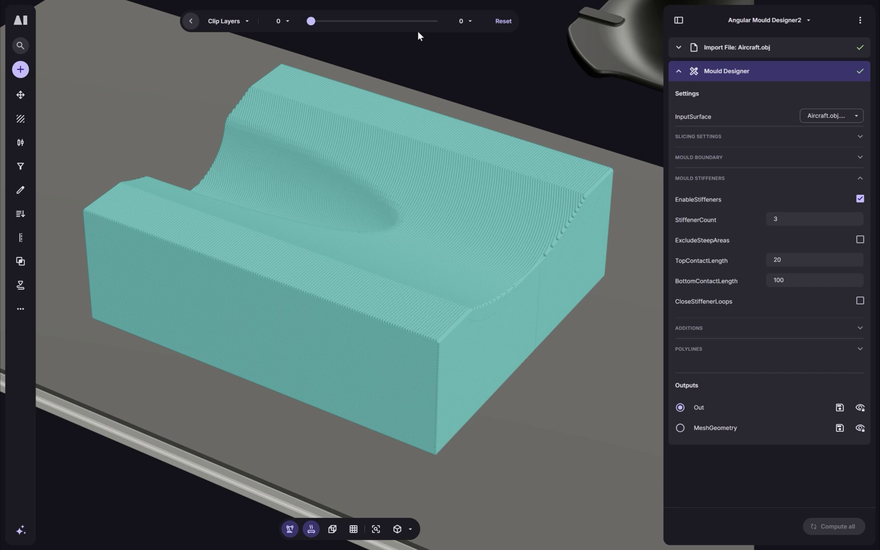
Lower the clip to about layer 124 to expose the orange tapered stiffeners.
left_click_drag(437, 22, 385, 29)
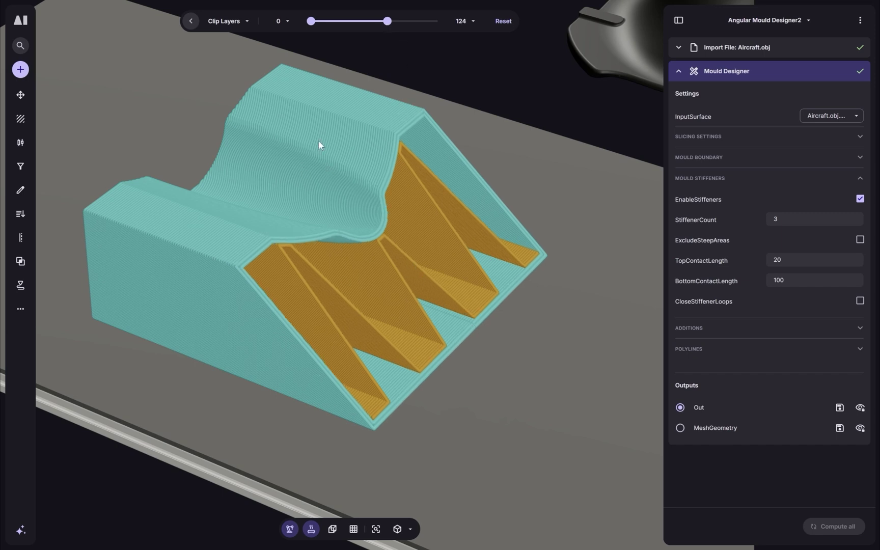
left_click(189, 24)
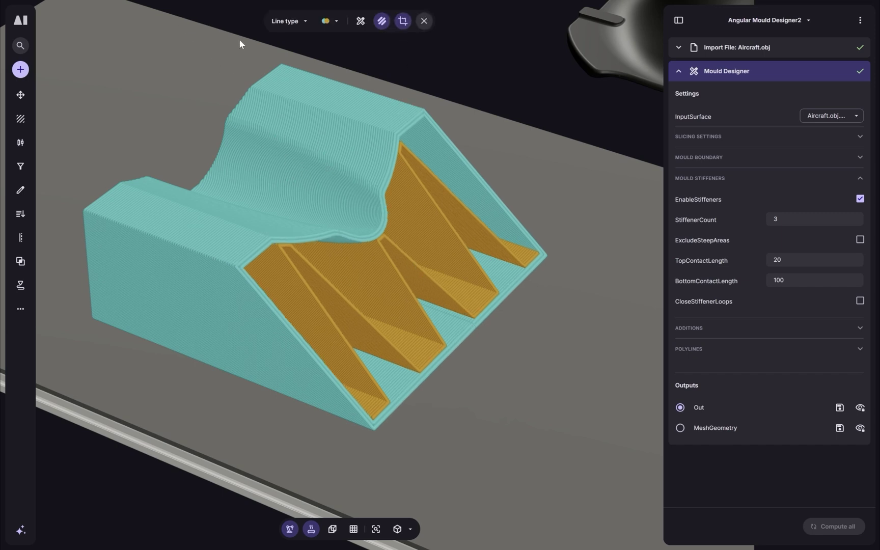
left_click(339, 22)
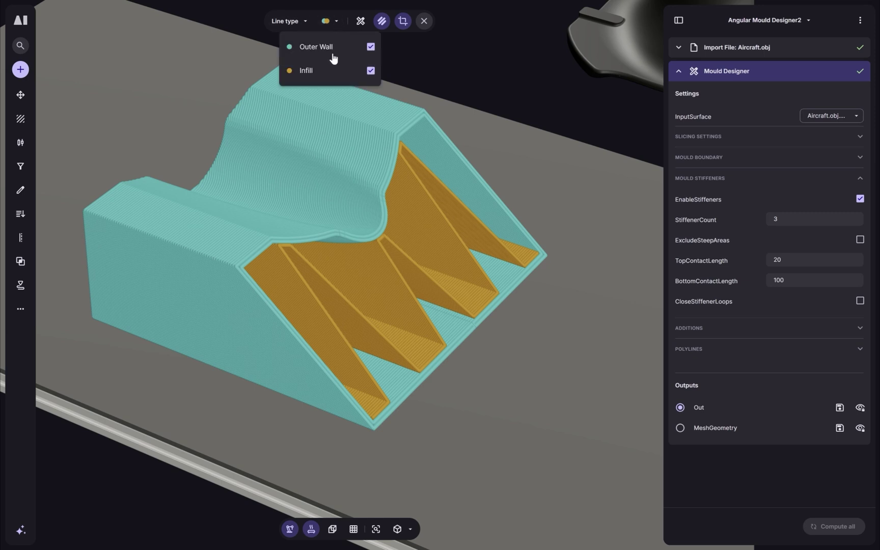
left_click(371, 48)
left_click(371, 48)
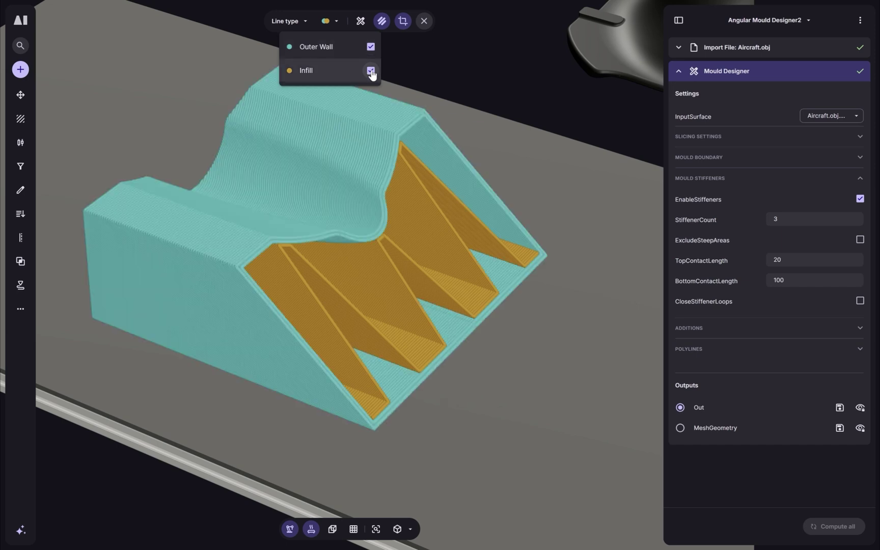
left_click(371, 71)
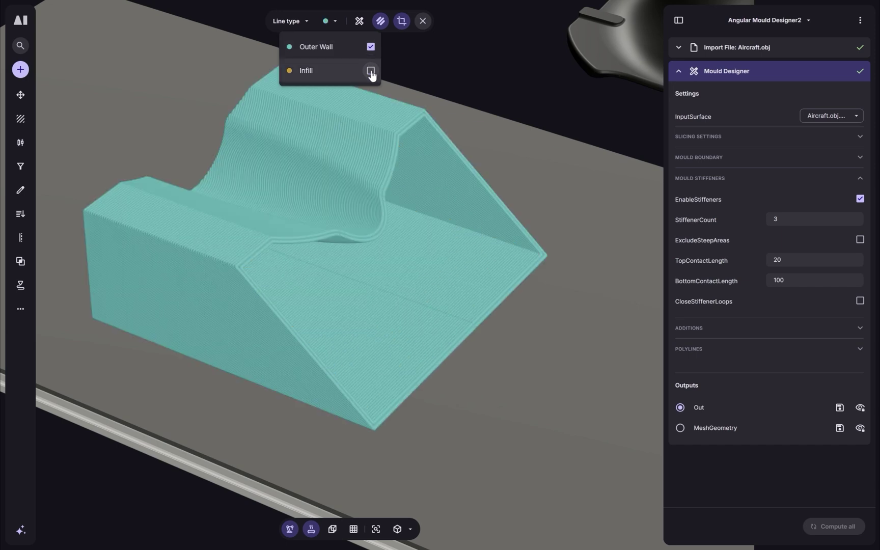
left_click(371, 73)
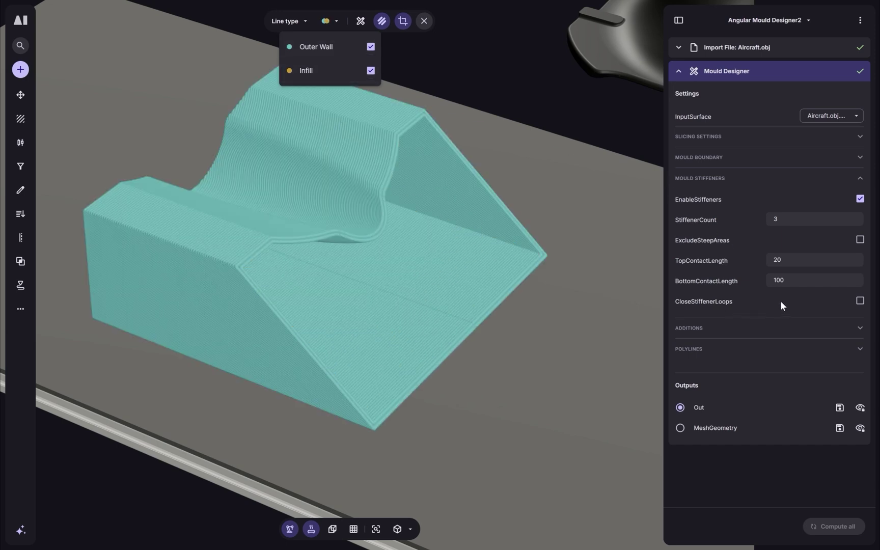
left_click(827, 297)
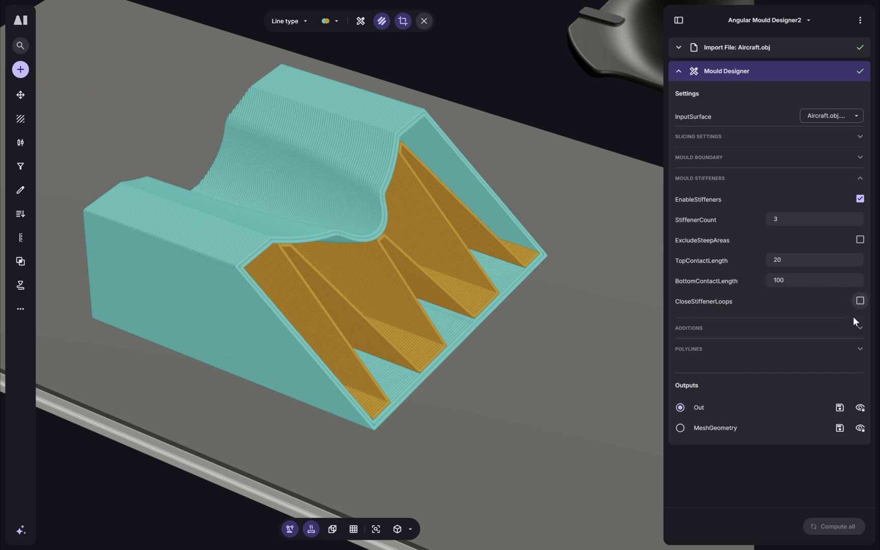
Close stiffener loops, set ExtraOuterSurfaceWalls to 2 with BOTH_SIDES closing, and recompute.
left_click(860, 301)
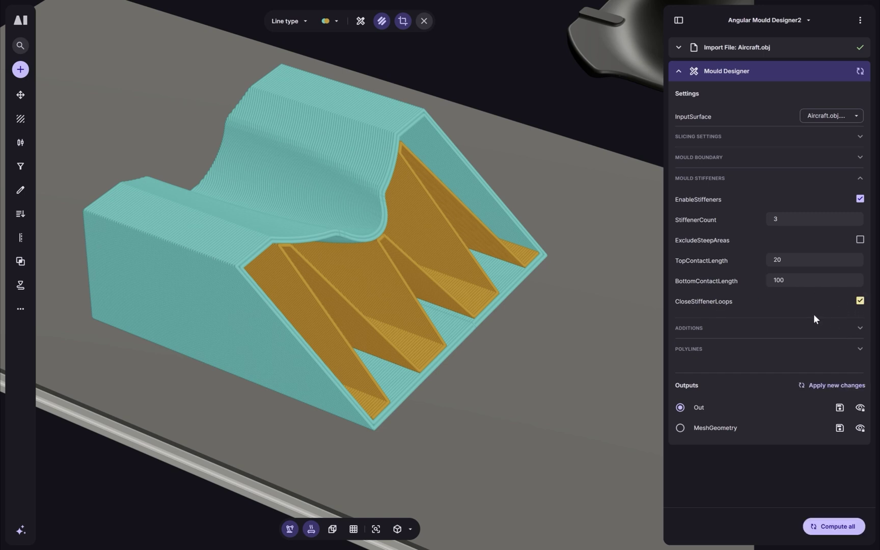
left_click(860, 328)
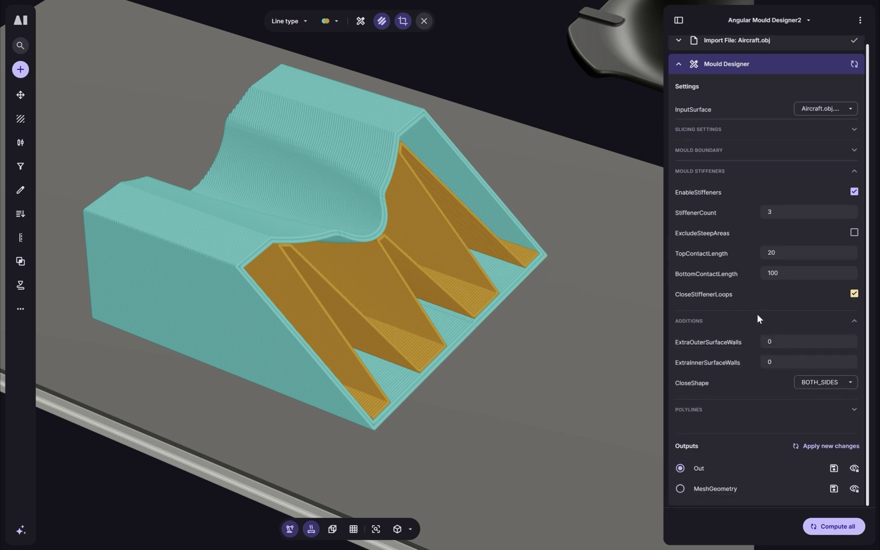
left_click(782, 340)
type("2")
left_click(819, 383)
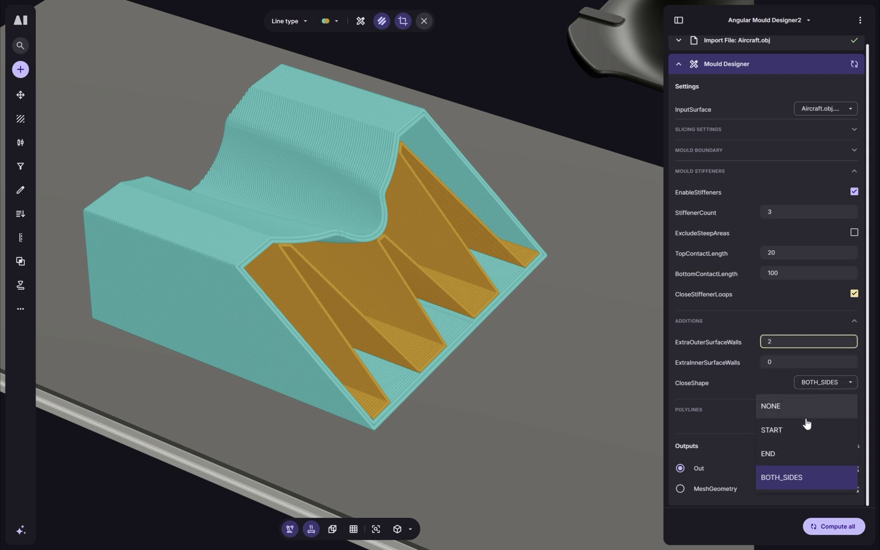
left_click(771, 309)
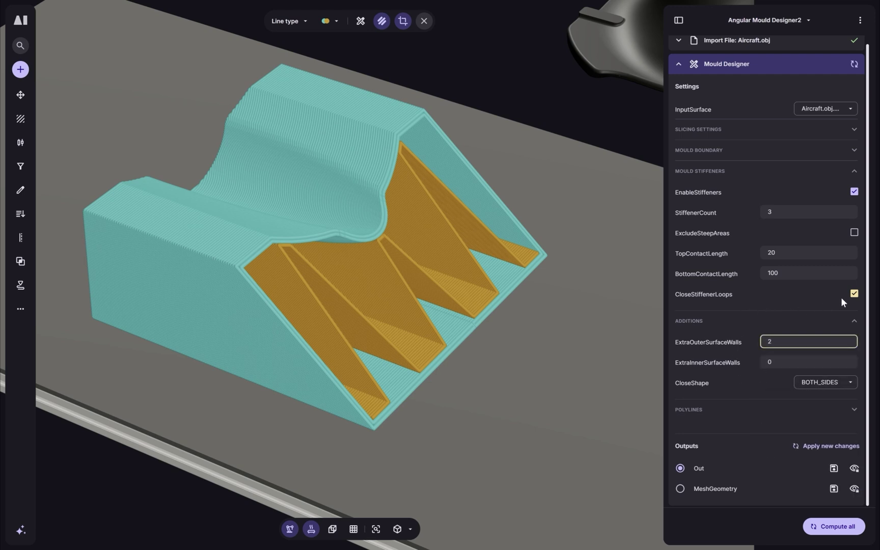
left_click(825, 531)
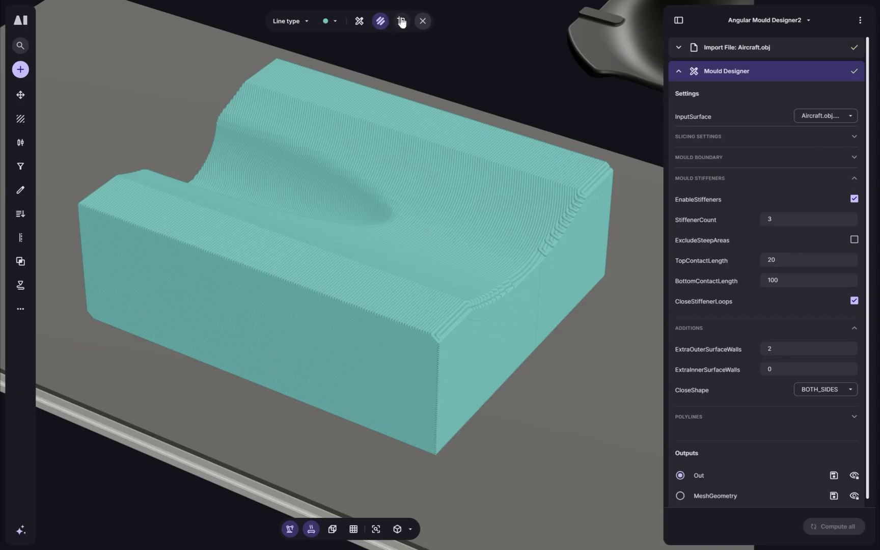
Clip the mould preview down to layer 131 and orbit to inspect the closed-loop stiffeners and thickened walls.
left_click(401, 21)
left_click_drag(437, 22, 390, 29)
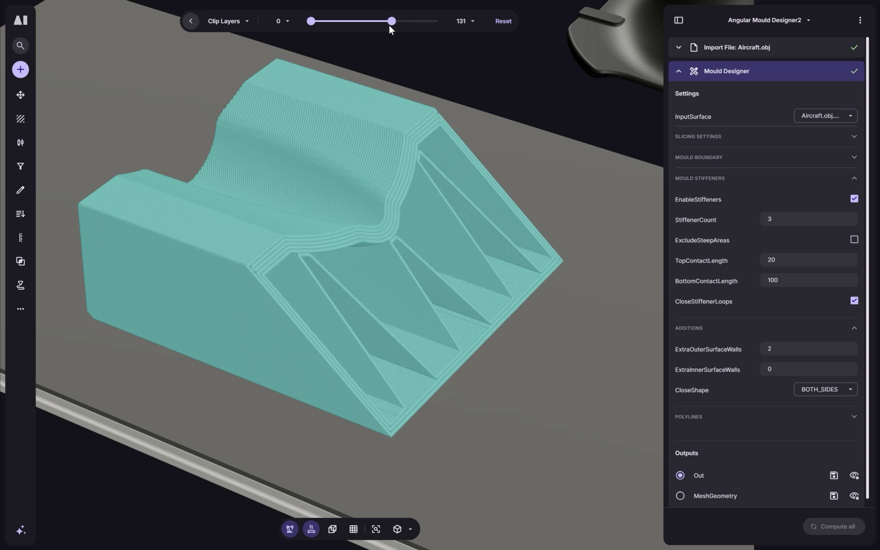
left_click_drag(403, 299, 477, 279)
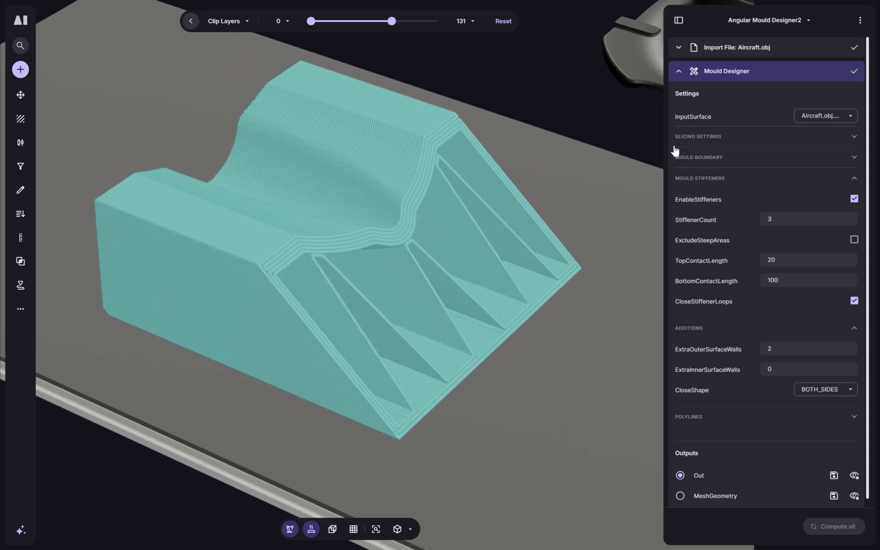
scroll(751, 310, "down", 1)
scroll(746, 308, "up", 1)
left_click(680, 73)
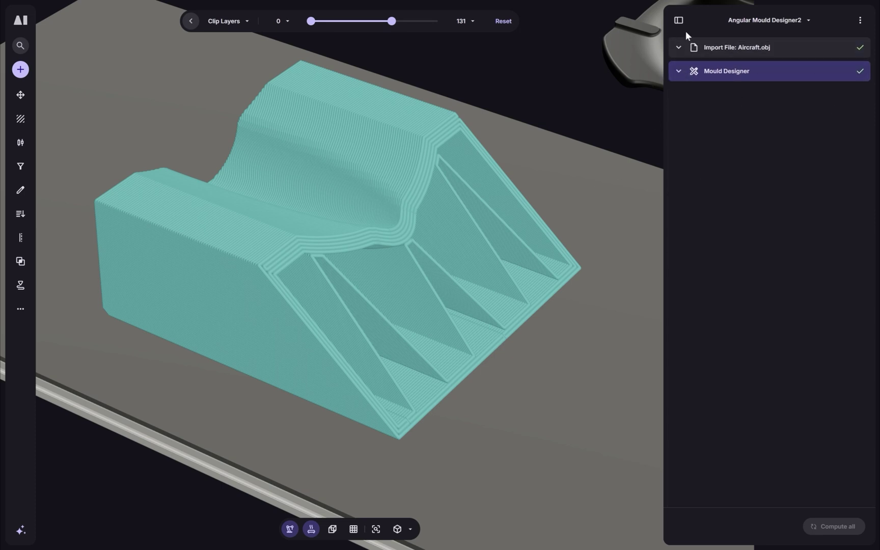
Switch the input model to TOOL6.obj, recompute the mould, and clip the preview at layer 176.
left_click(713, 47)
left_click(831, 92)
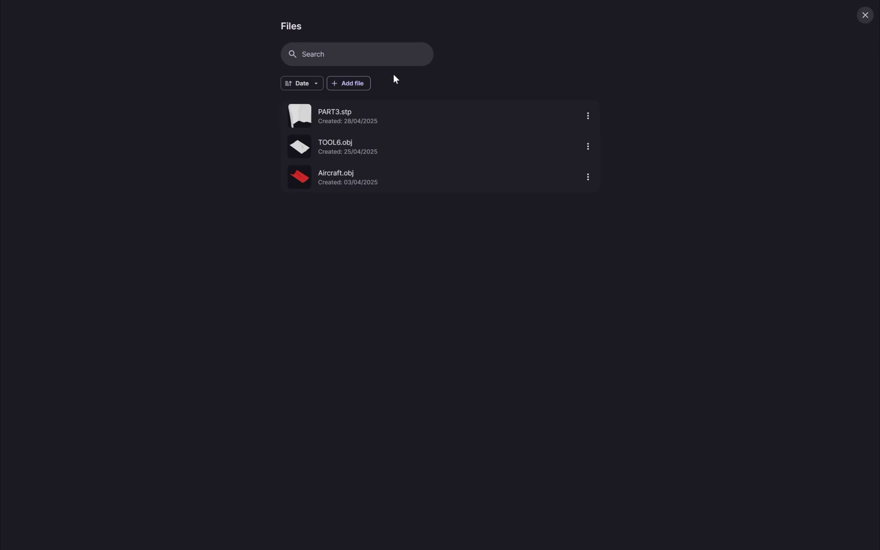
left_click(340, 148)
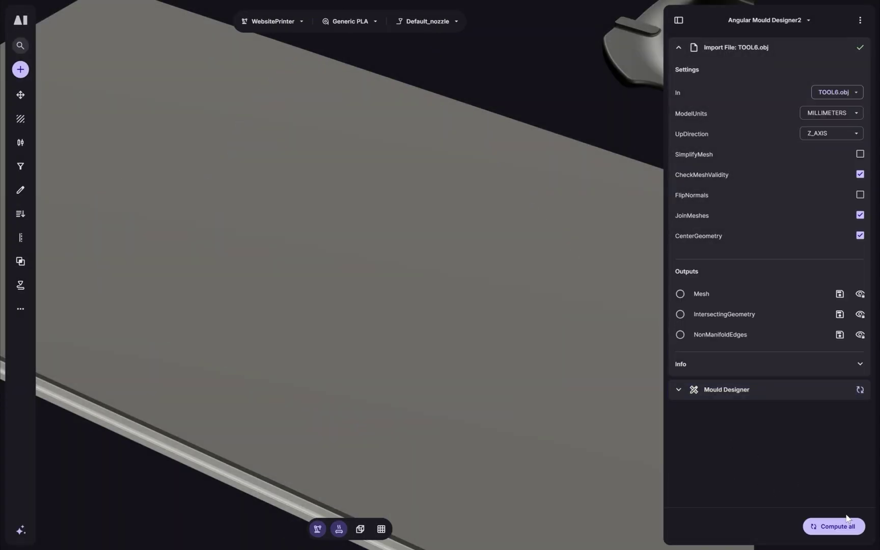
left_click(839, 526)
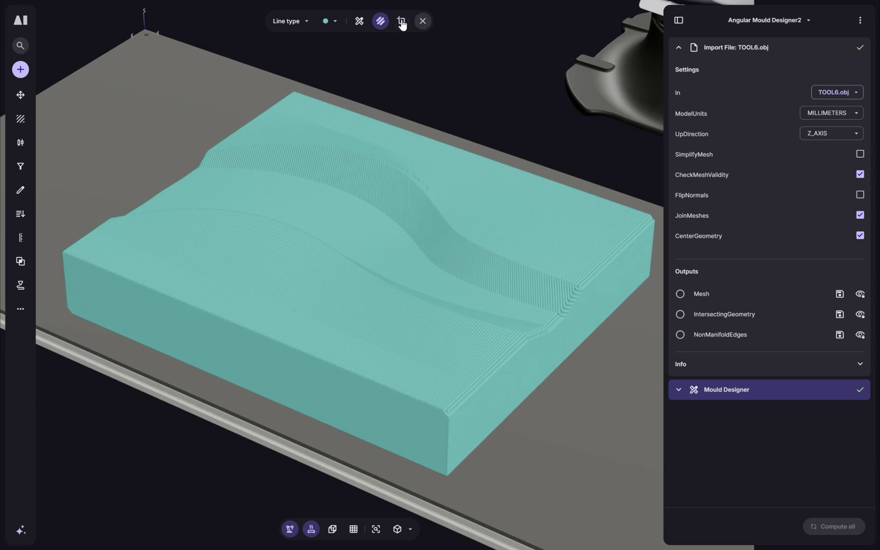
left_click(402, 23)
left_click_drag(437, 21, 403, 17)
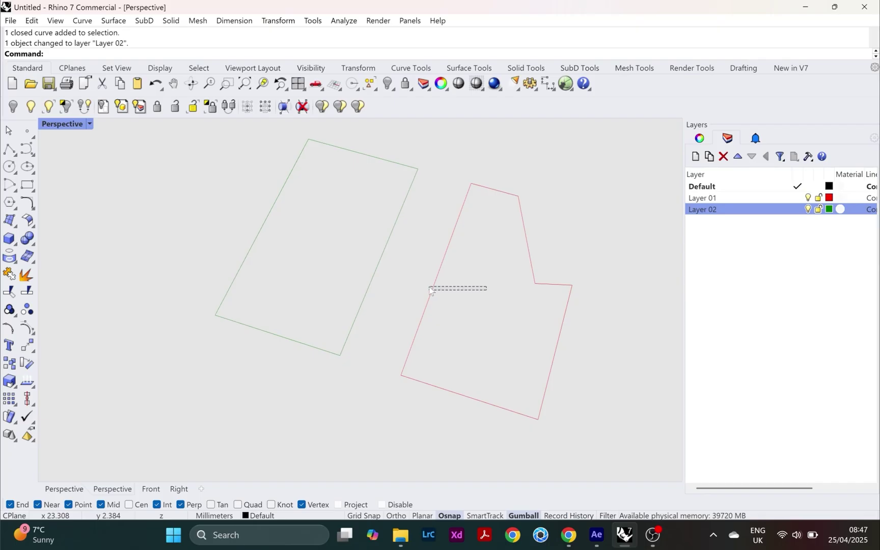
left_click(530, 240)
left_click(594, 223)
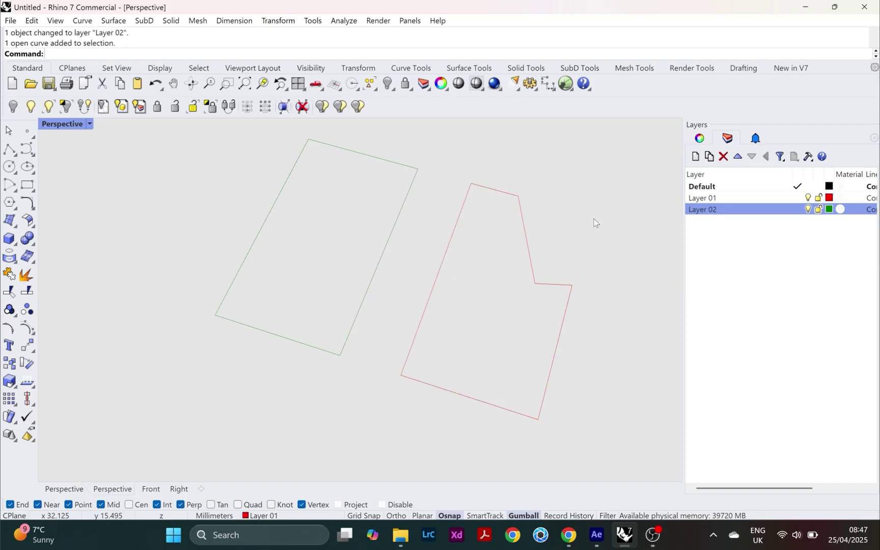
right_click_drag(507, 300, 504, 269)
scroll(505, 252, "down", 2)
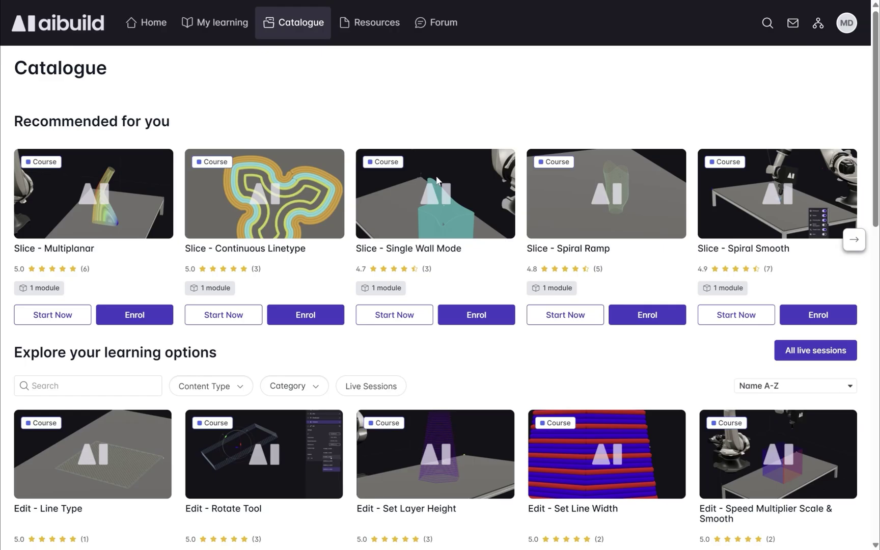
Browse the Learning Catalogue courses, then clip the angular mould preview down to layer 112.
scroll(436, 175, "down", 1)
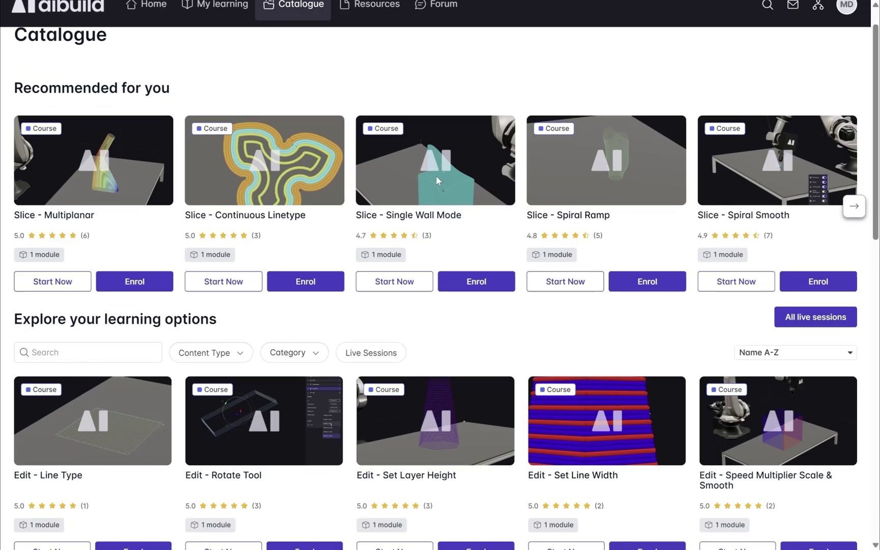
scroll(436, 177, "down", 13)
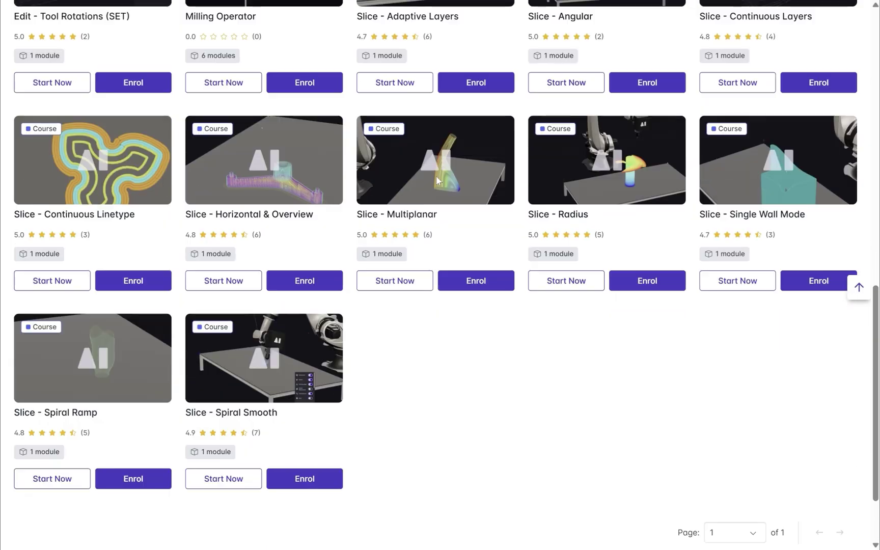
scroll(437, 180, "up", 10)
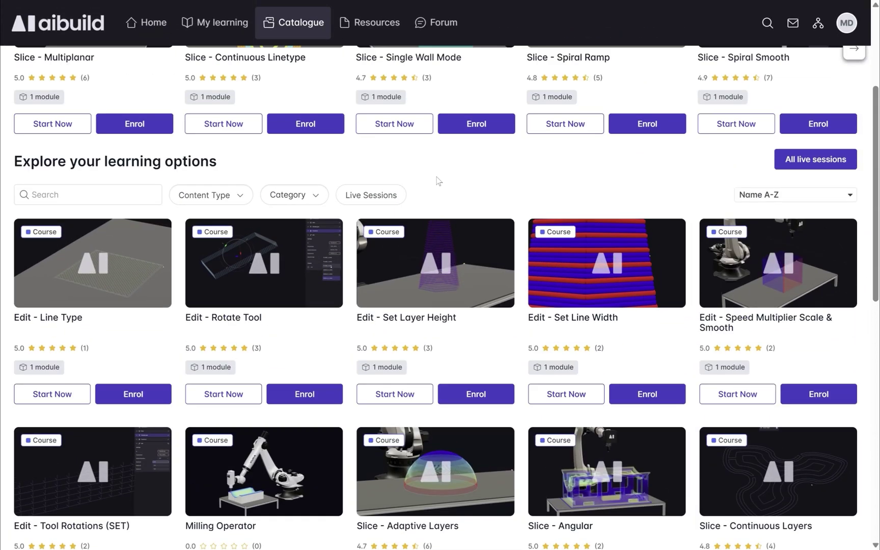
scroll(436, 180, "up", 3)
scroll(437, 180, "down", 5)
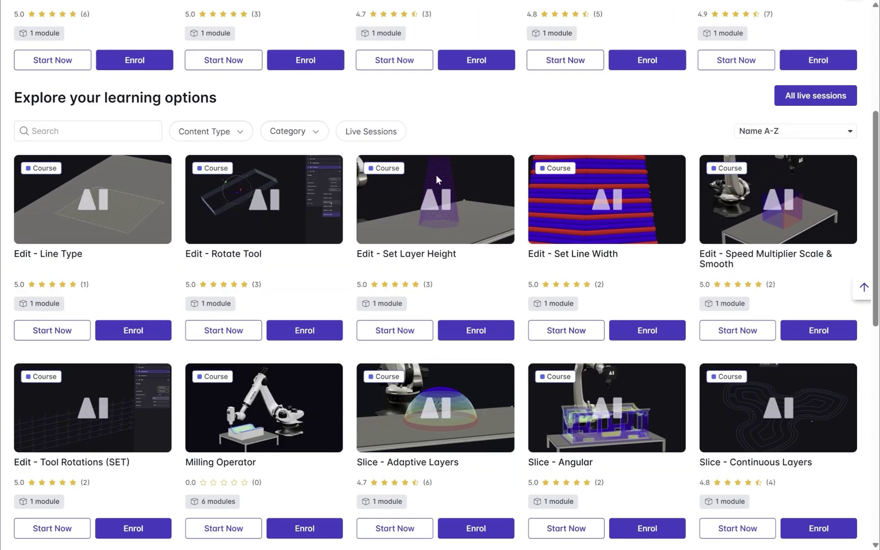
scroll(436, 174, "up", 5)
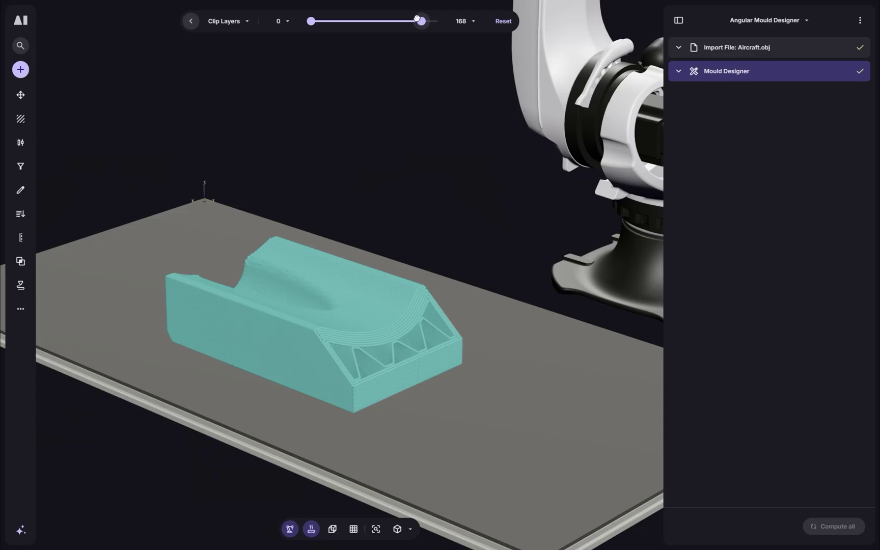
left_click_drag(419, 21, 410, 20)
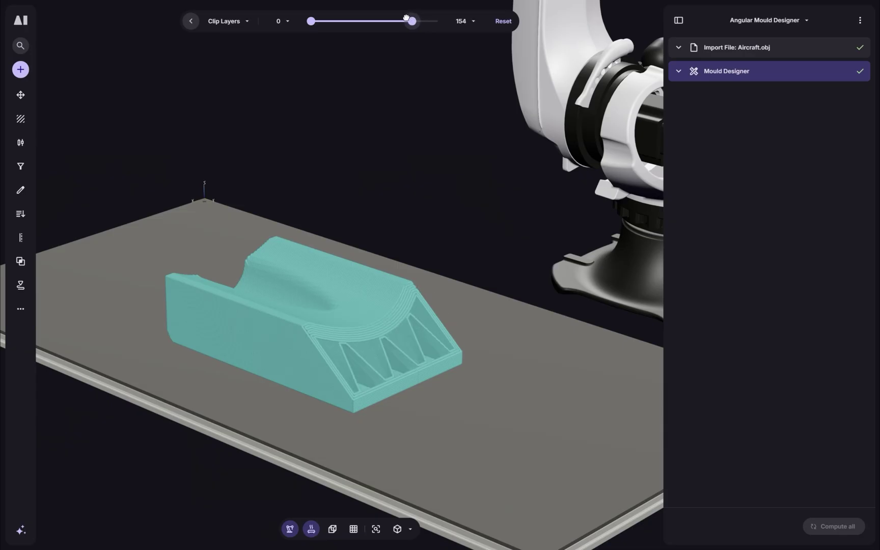
left_click(352, 21)
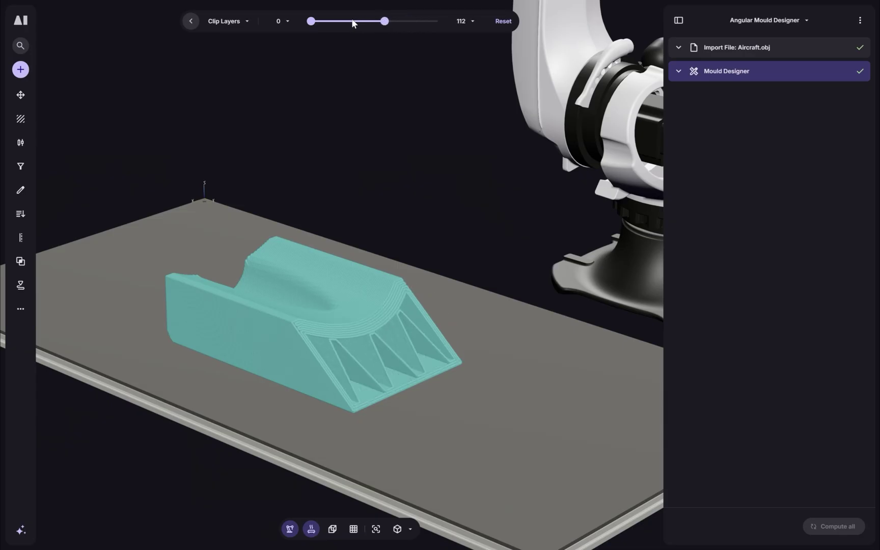